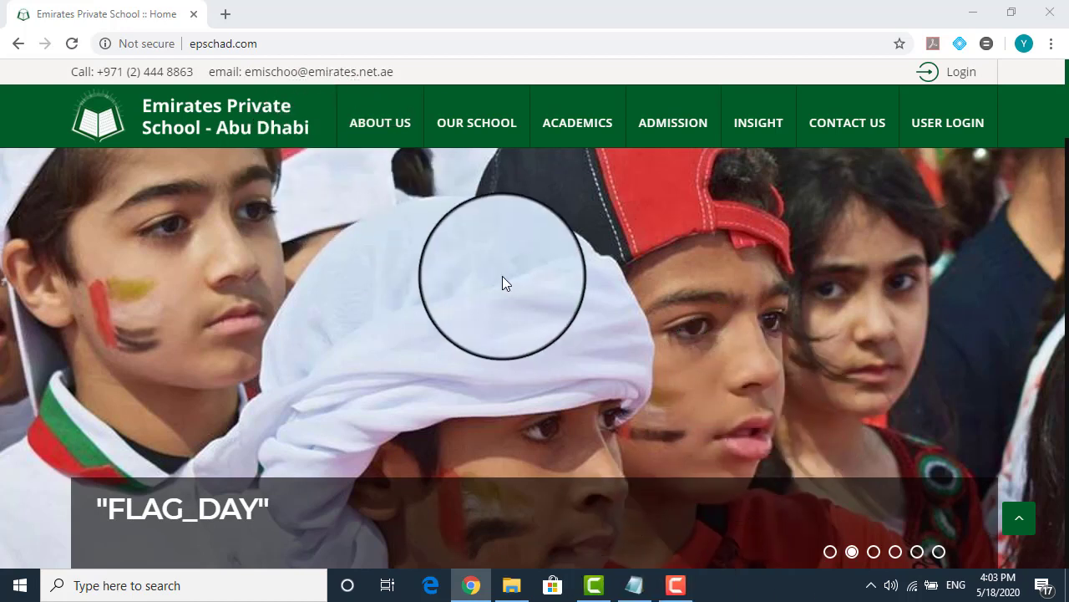
Log in to the Orison portal with the student's user name from Notepad and their password
mouse_move(922, 125)
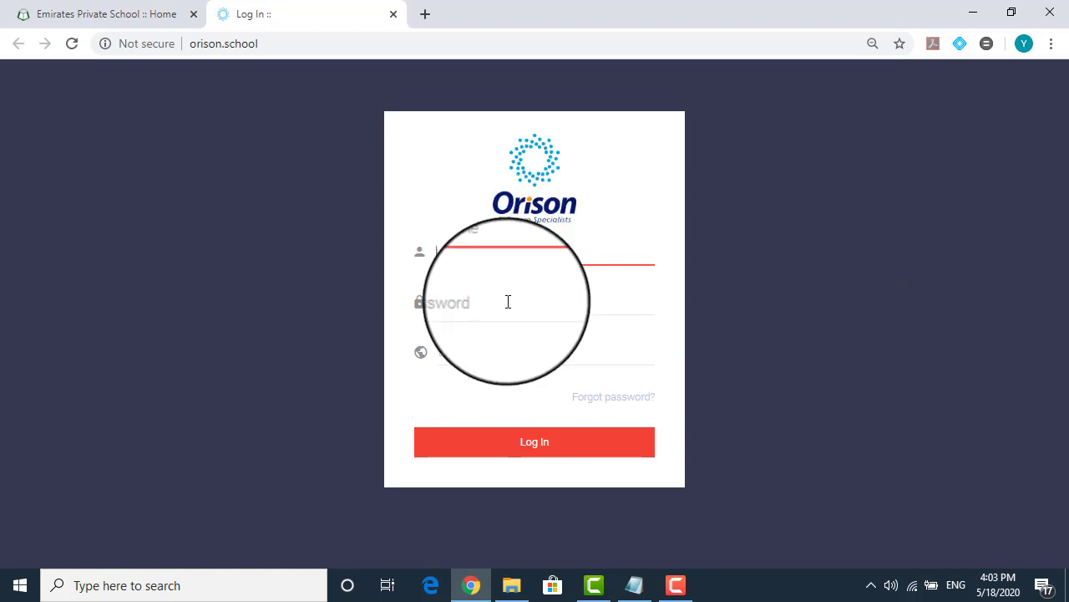
left_click(634, 586)
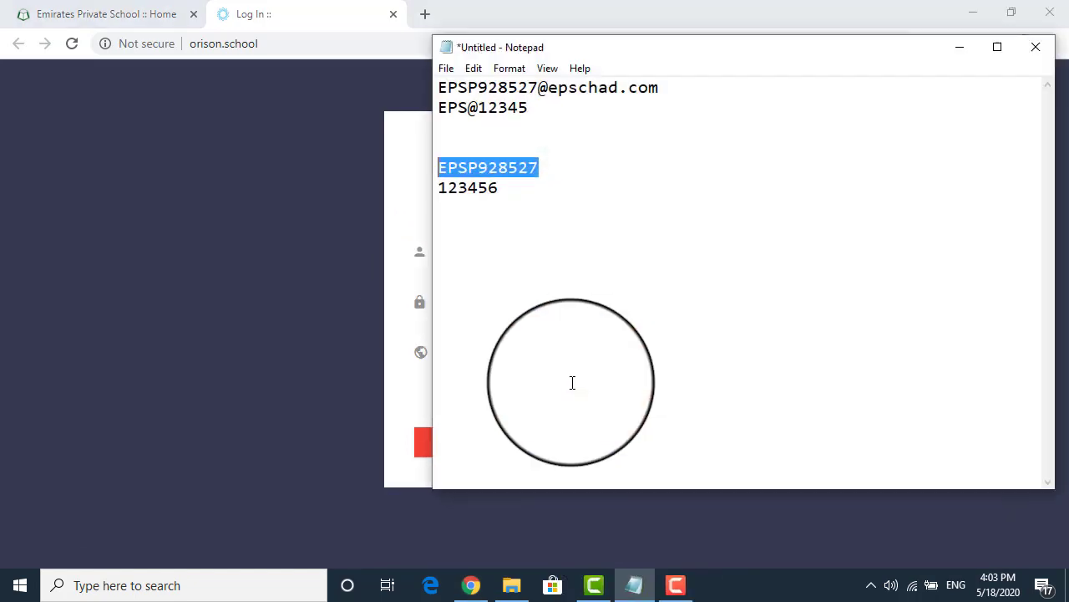
left_click(303, 220)
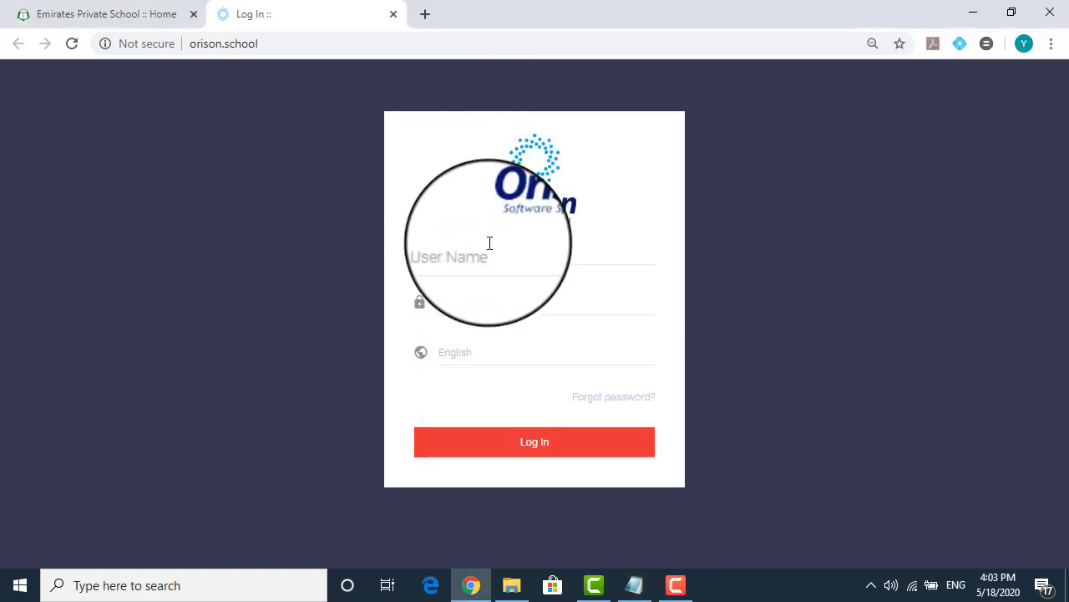
left_click(479, 246)
left_click(544, 312)
type("******")
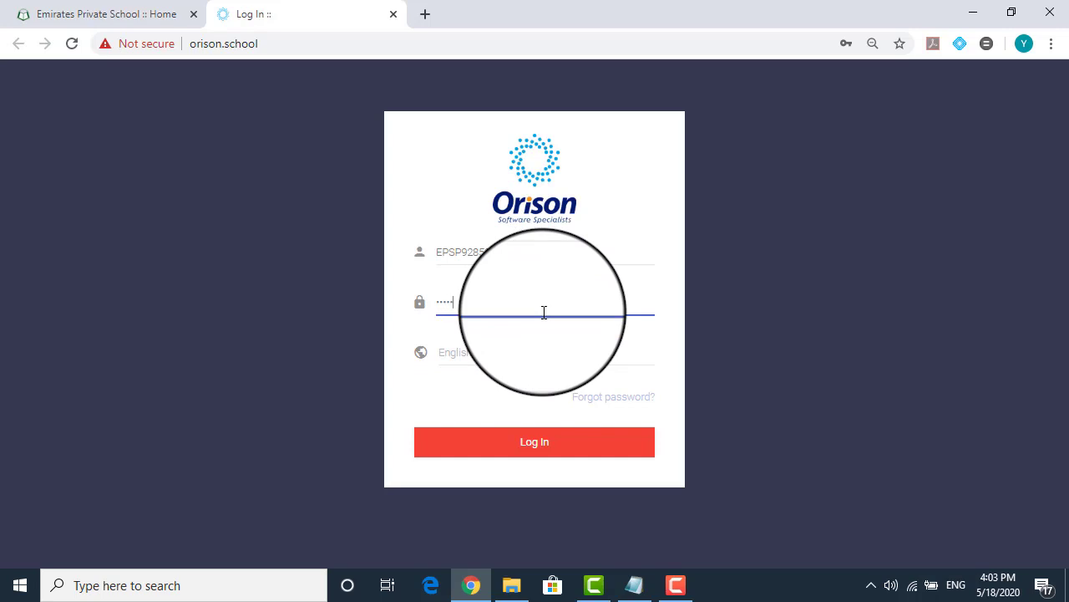
left_click(551, 450)
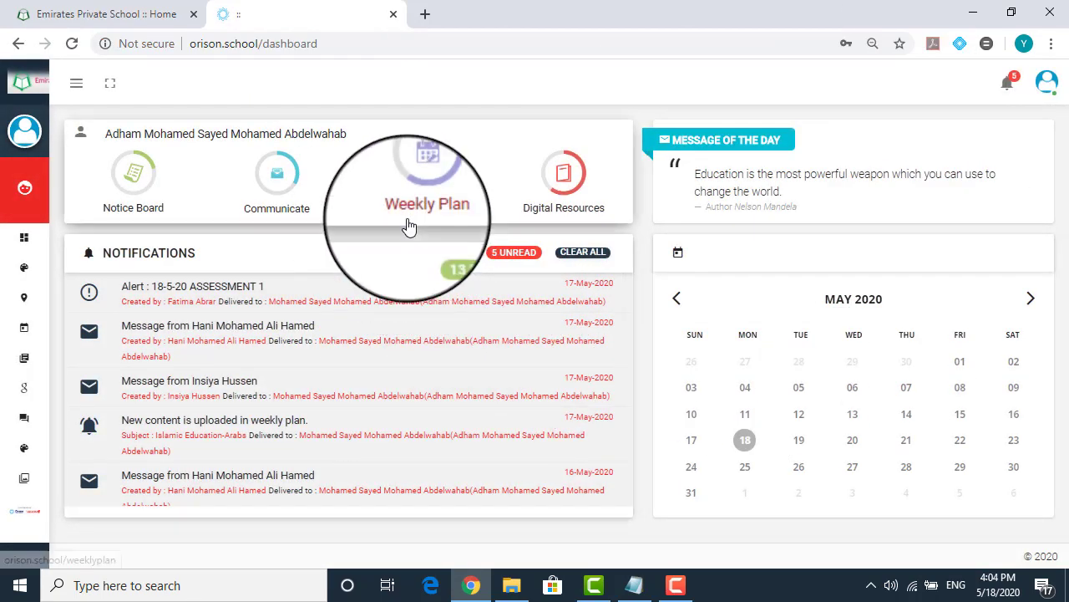
Go from the Orison dashboard to Google Classroom, showing the Grade 2 B Emirates Private school class
mouse_move(38, 172)
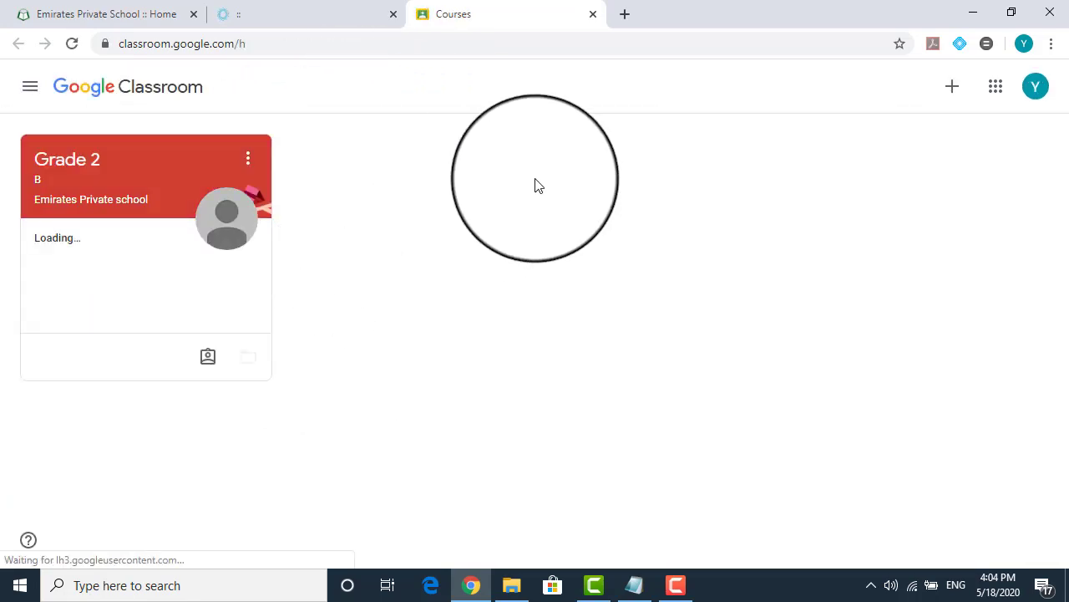
Leave the current Google account and choose to sign in with another account
left_click(1036, 87)
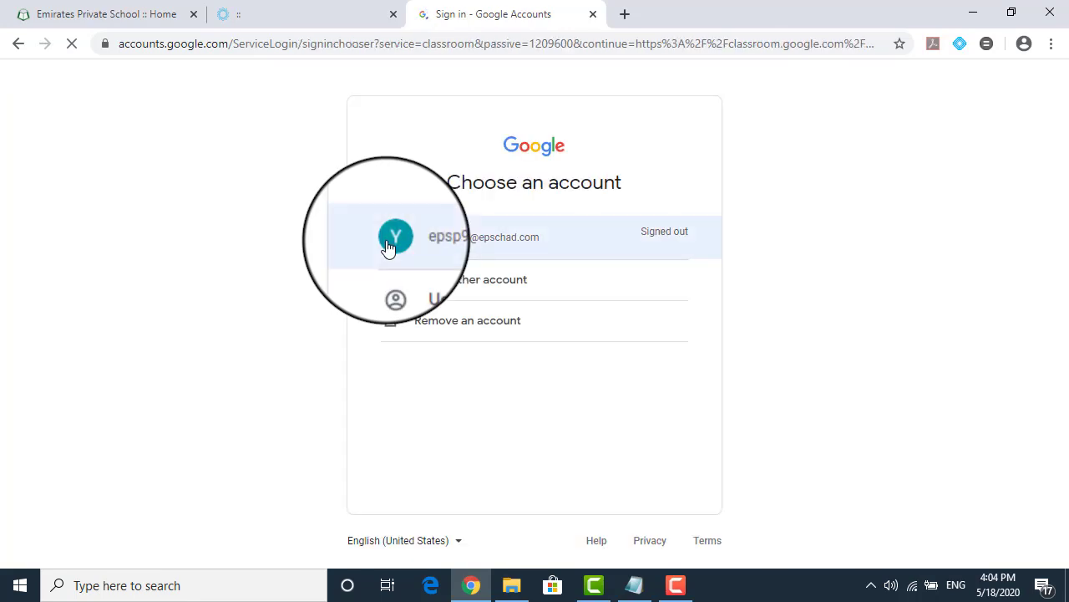
left_click(297, 18)
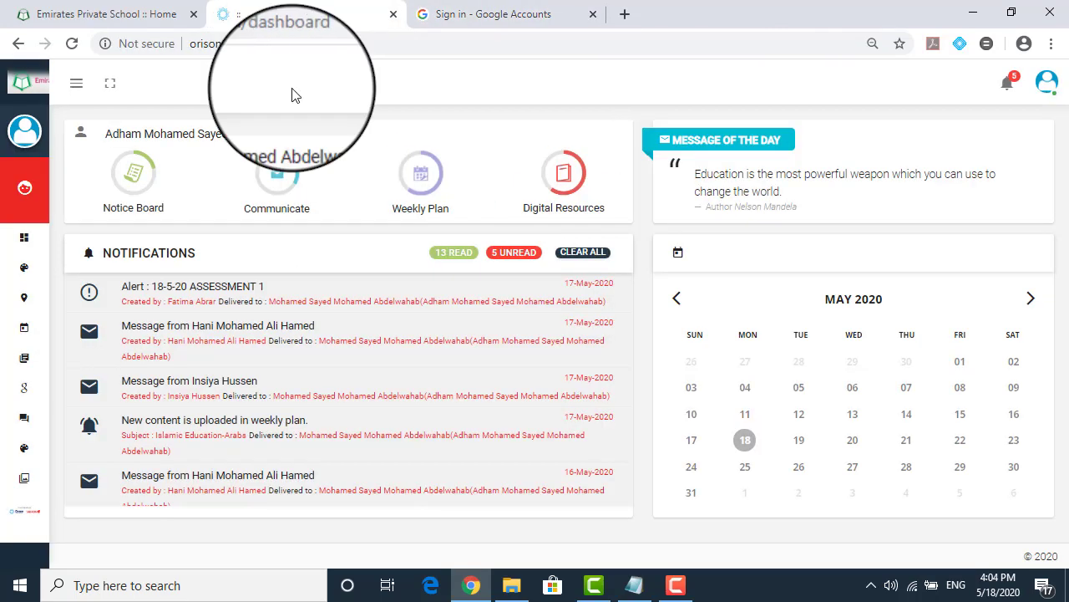
left_click(468, 10)
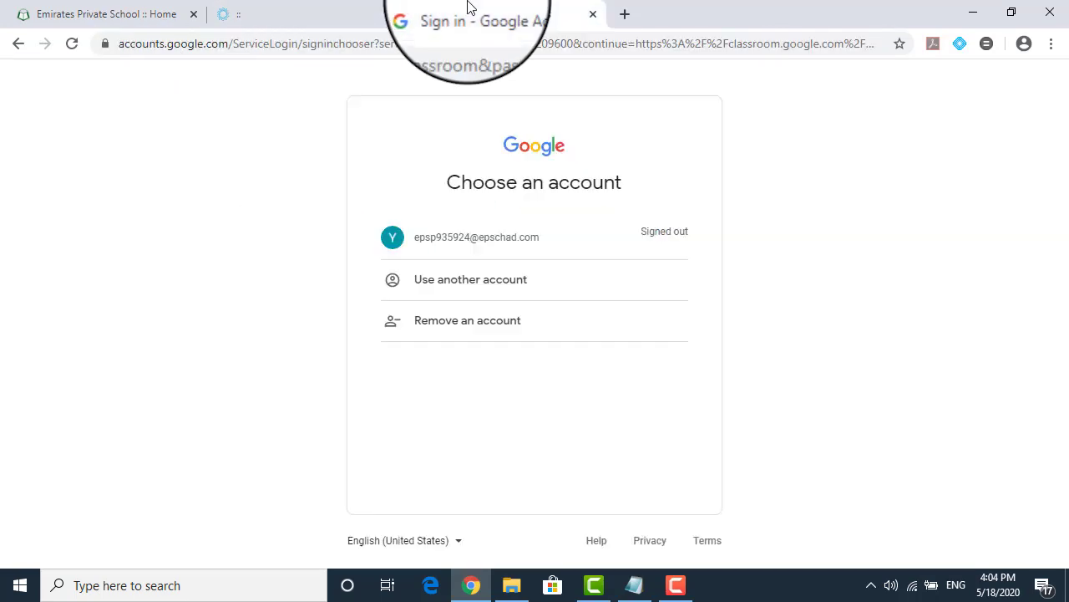
left_click(475, 289)
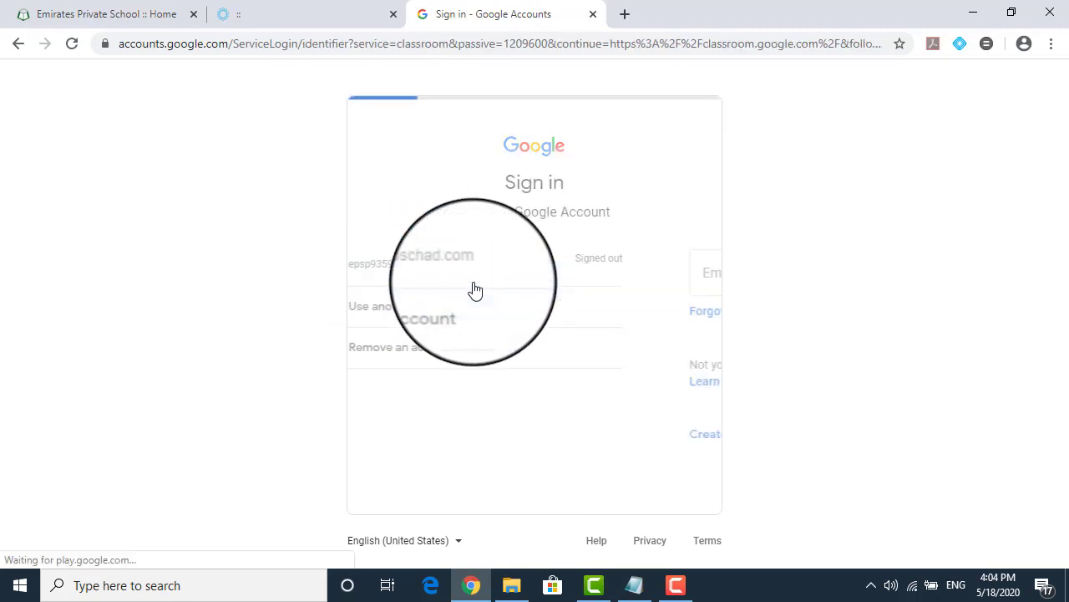
Enter the student's school email address copied from the notes and continue
left_click(635, 584)
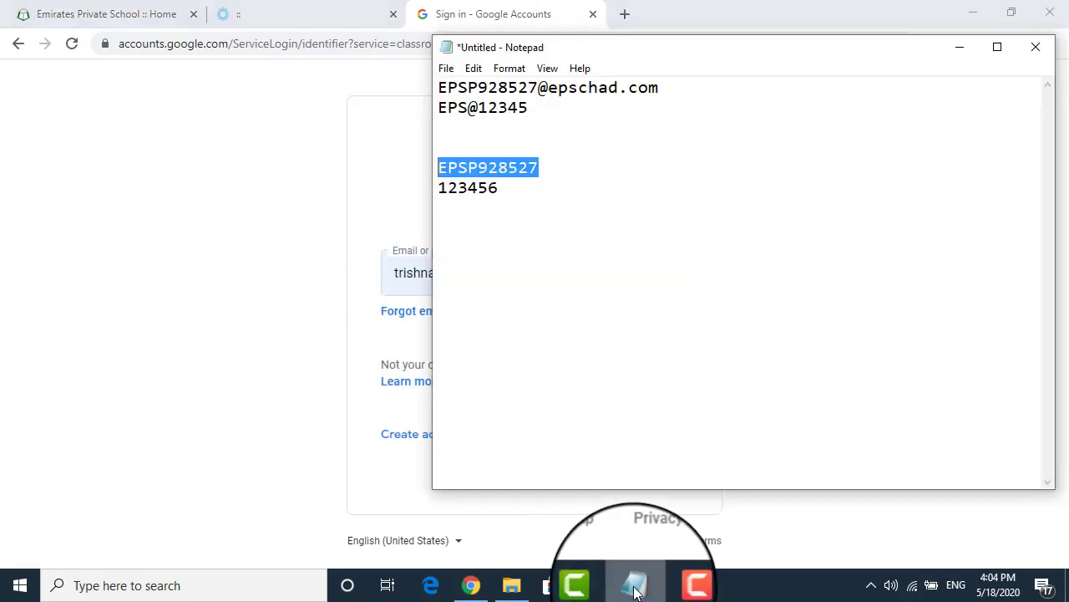
left_click_drag(666, 90, 437, 87)
key("ctrl+c")
left_click(434, 252)
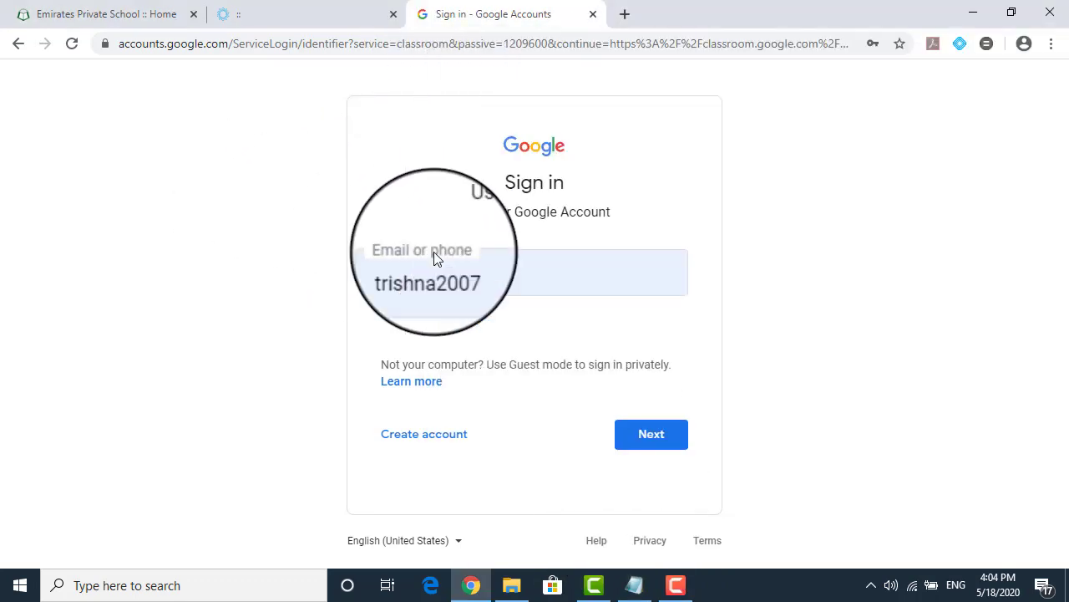
double_click(498, 256)
key("ctrl+v")
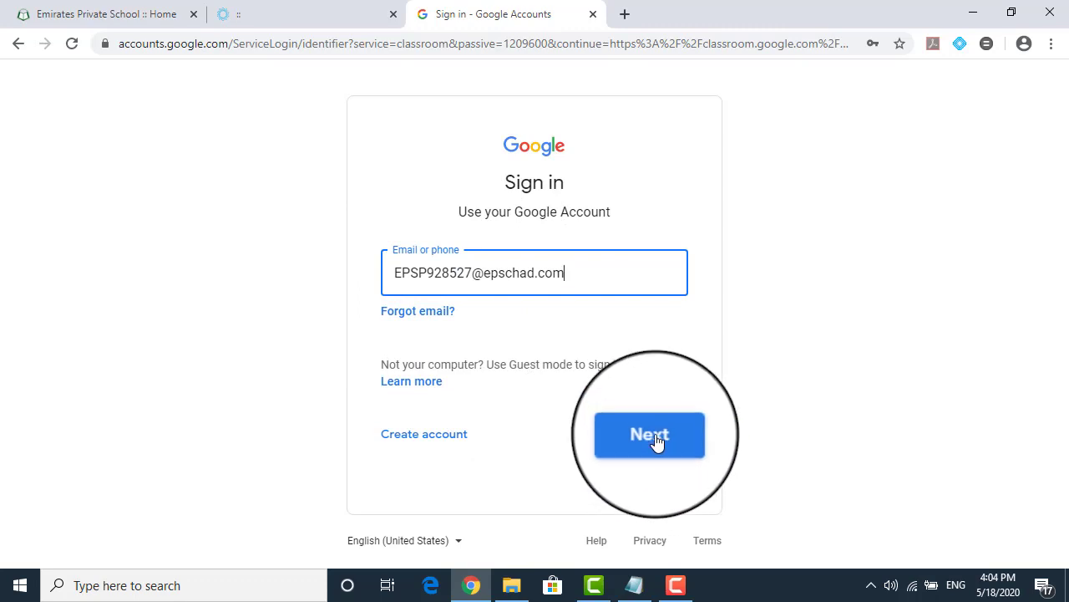
left_click(653, 436)
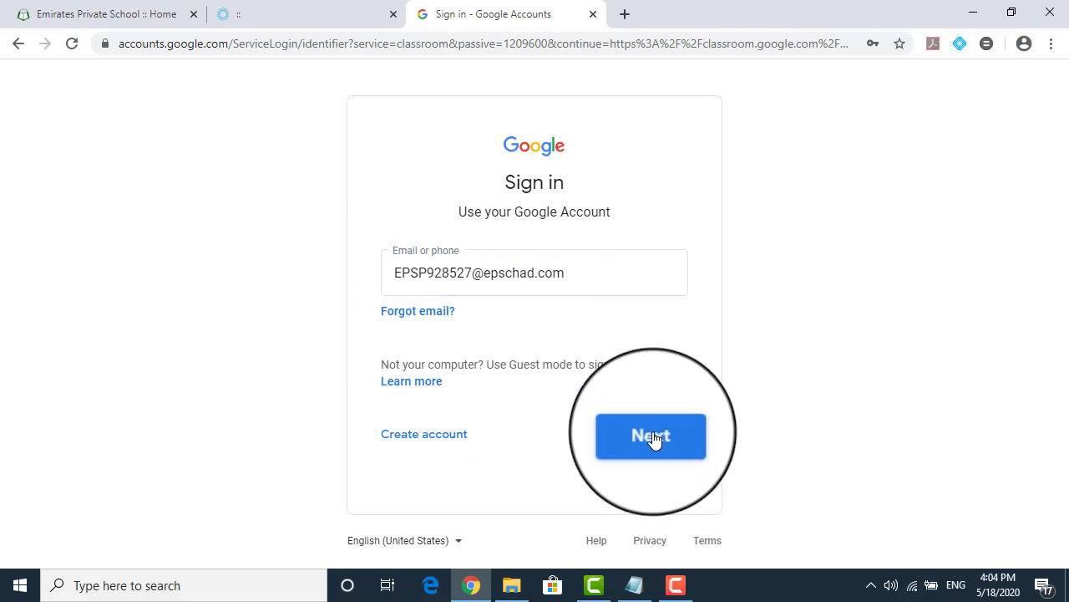
Copy the account password from the notes, paste it in, and finish signing in
left_click(646, 592)
left_click_drag(529, 108, 438, 108)
key("ctrl+c")
left_click(239, 193)
left_click(456, 289)
key("ctrl+v")
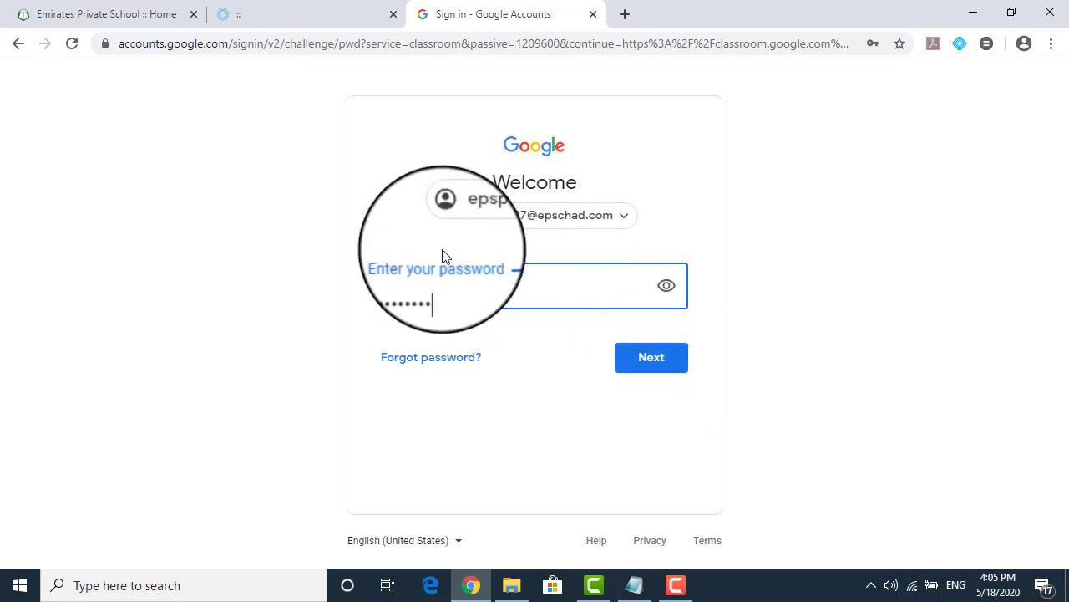
left_click(645, 360)
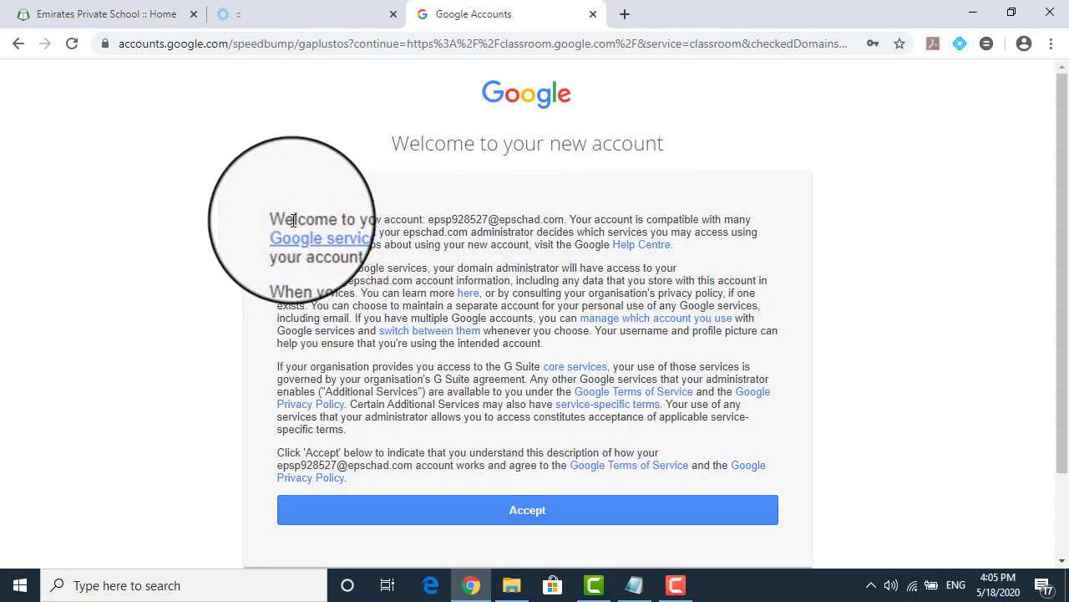
Accept the new account terms, continue into Classroom, and pick the student role
left_click(531, 510)
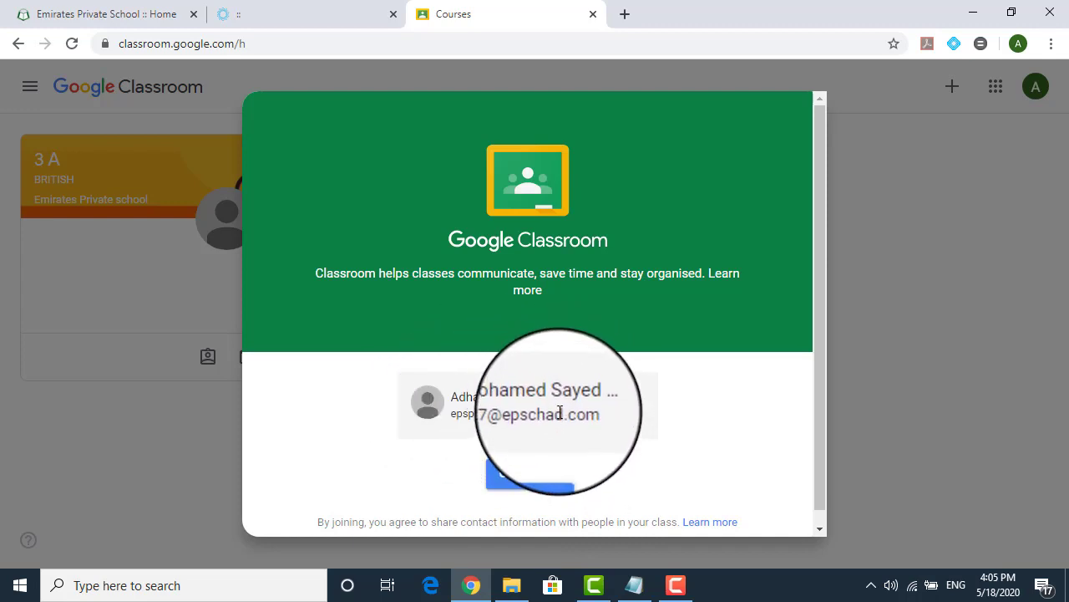
left_click(525, 477)
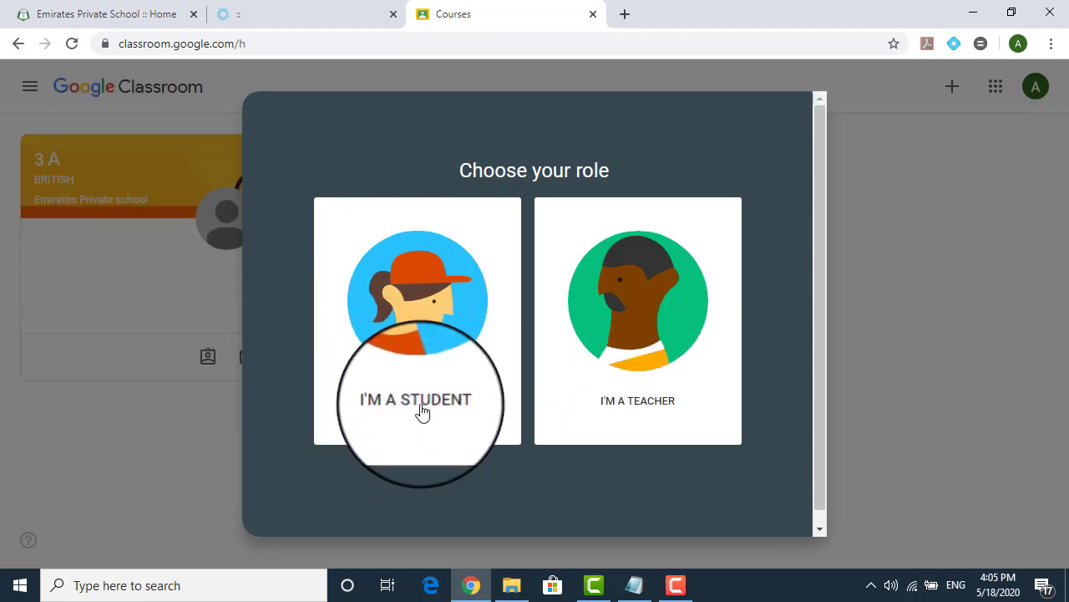
left_click(431, 352)
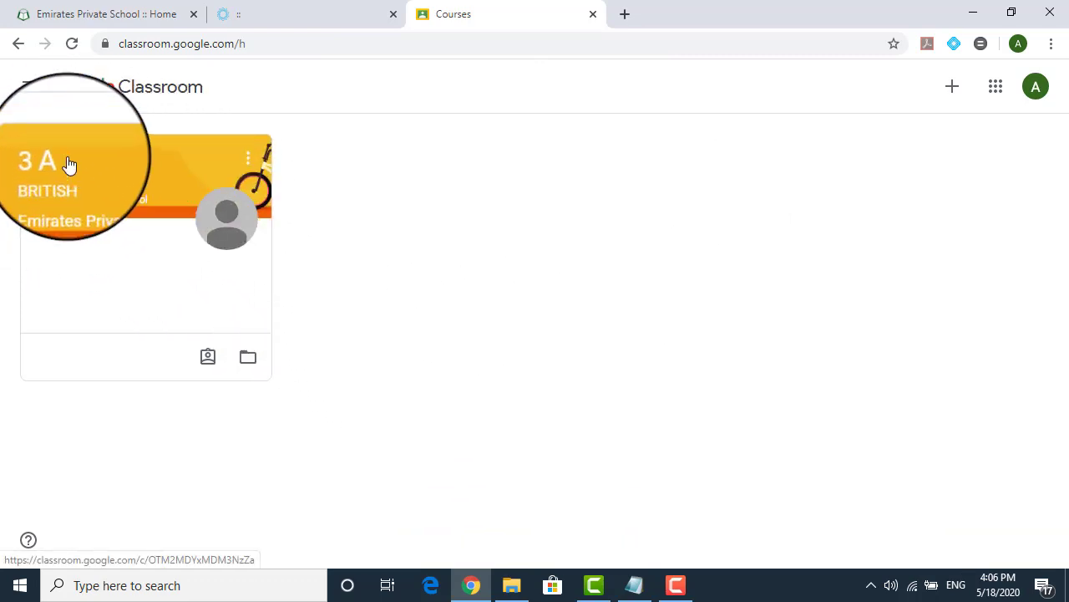
Open the 3 A BRITISH class, dismiss the create-posts tip, and go to Classwork
left_click(169, 161)
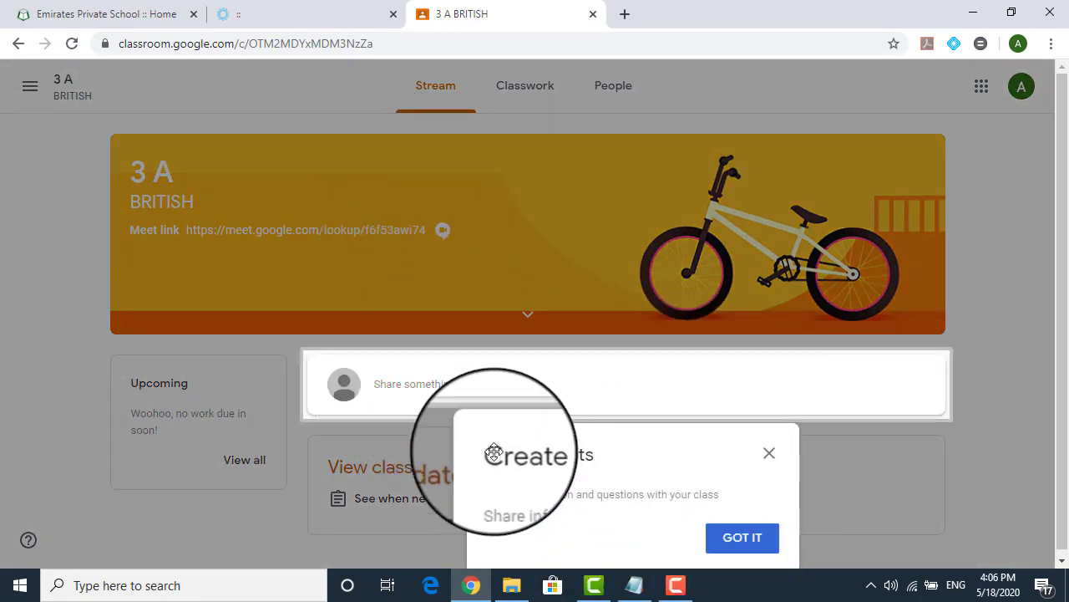
left_click(746, 543)
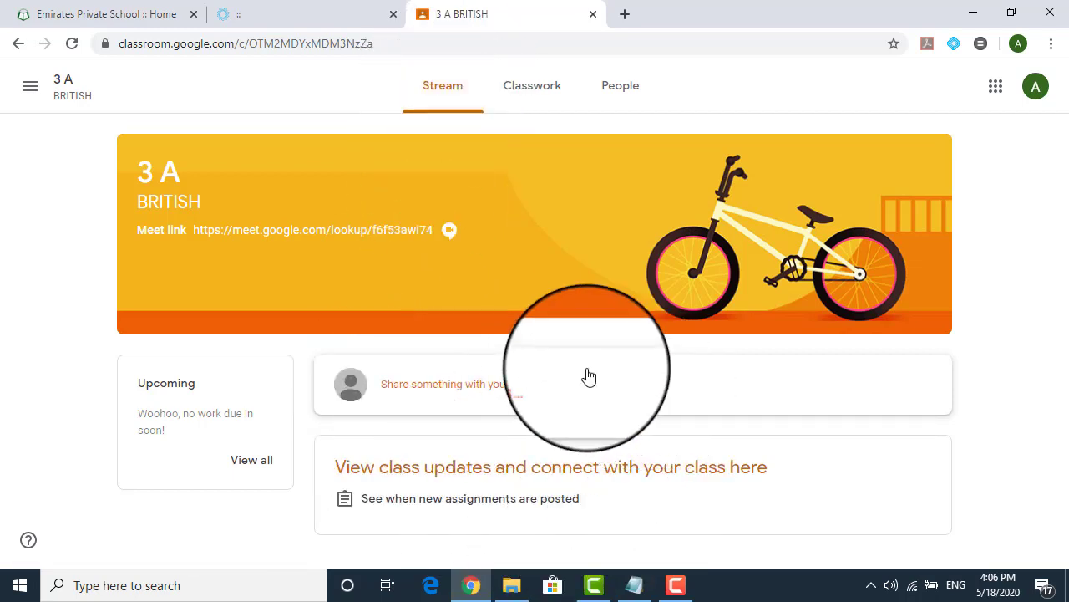
left_click(531, 99)
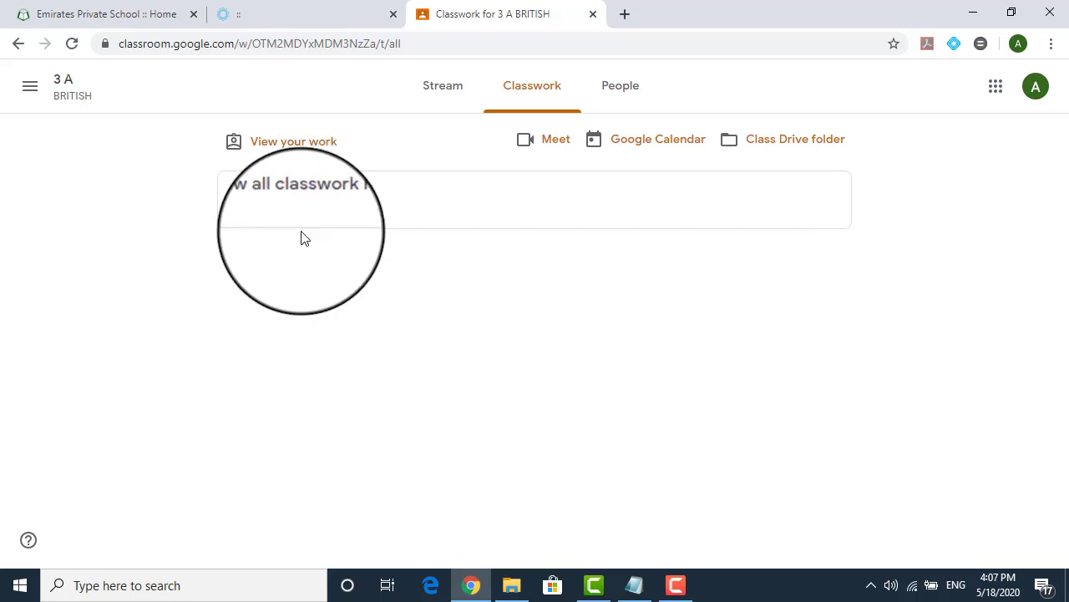
Open the People page, point out the Teachers heading, and expand the full teacher list
left_click(628, 95)
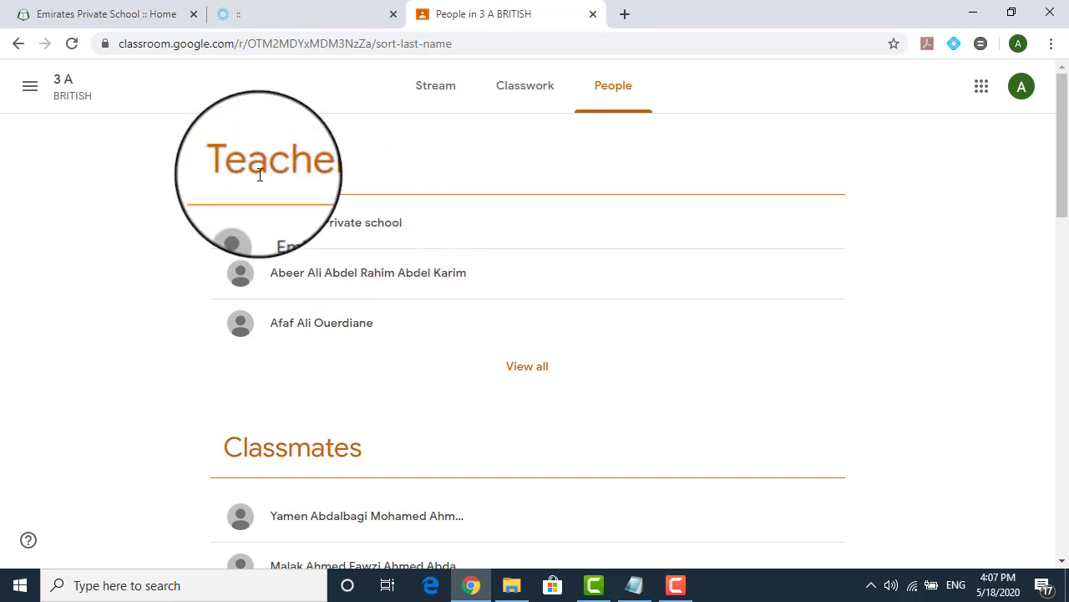
left_click_drag(231, 164, 333, 163)
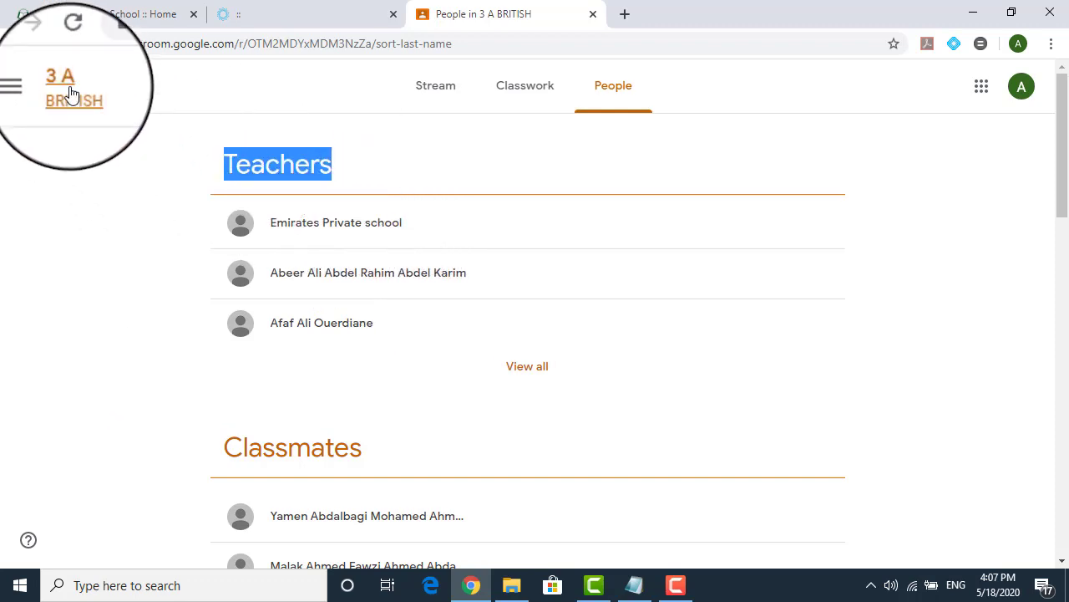
left_click(527, 368)
scroll(511, 370, "up", 4)
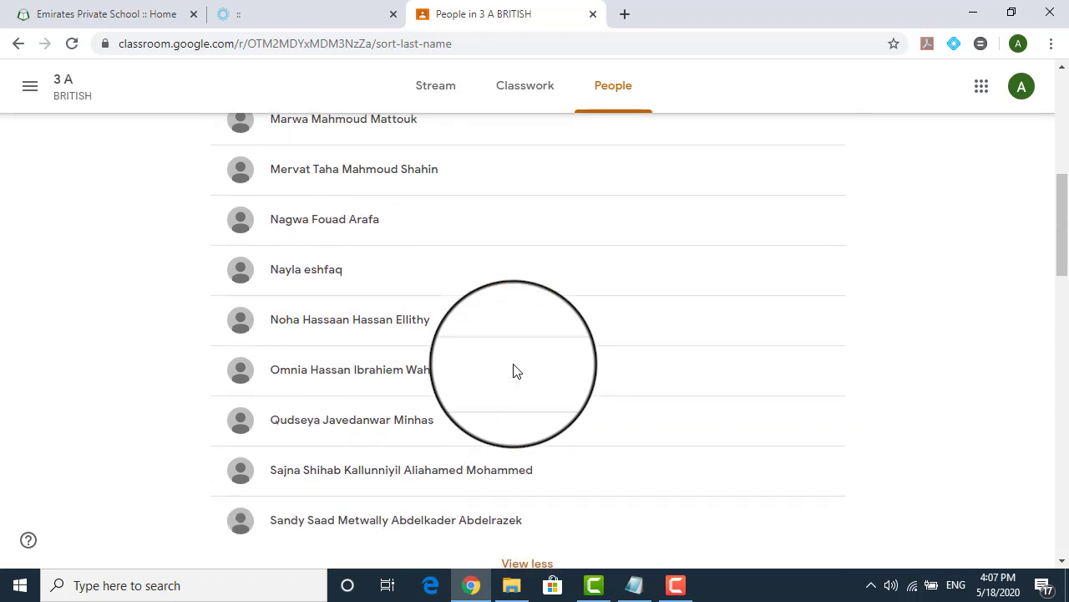
scroll(411, 366, "up", 5)
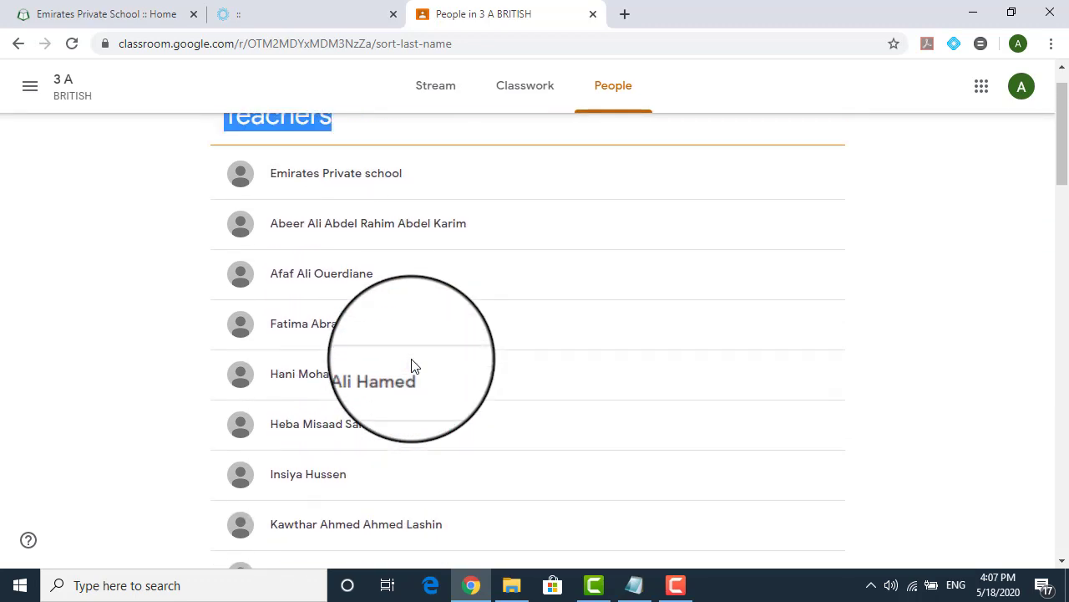
scroll(376, 343, "down", 2)
scroll(379, 355, "down", 3)
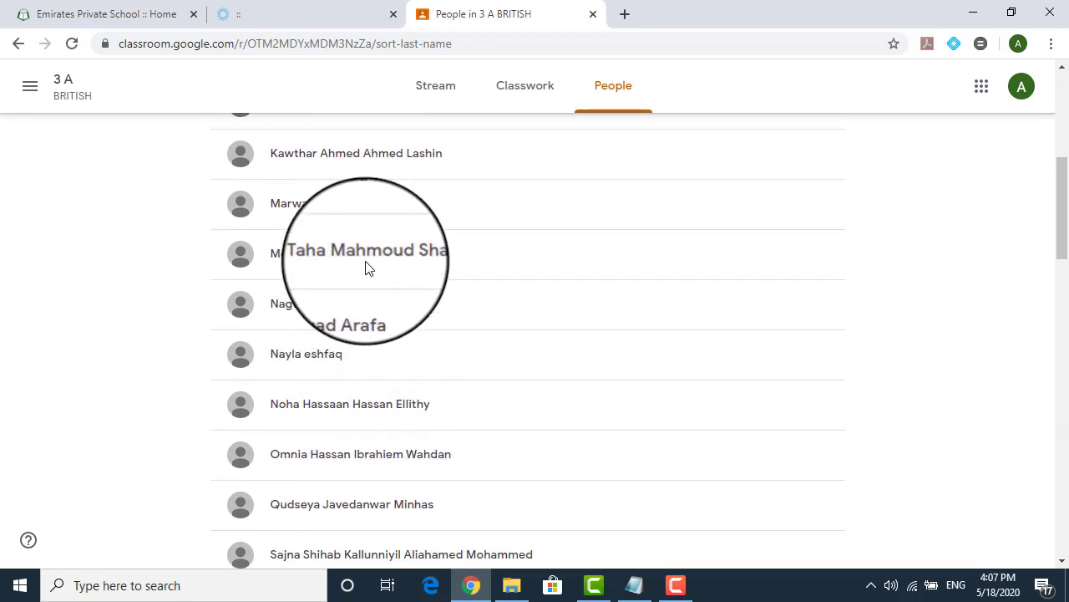
Highlight a teacher's name and the Classmates heading while scrolling through the member lists
left_click_drag(270, 253, 436, 248)
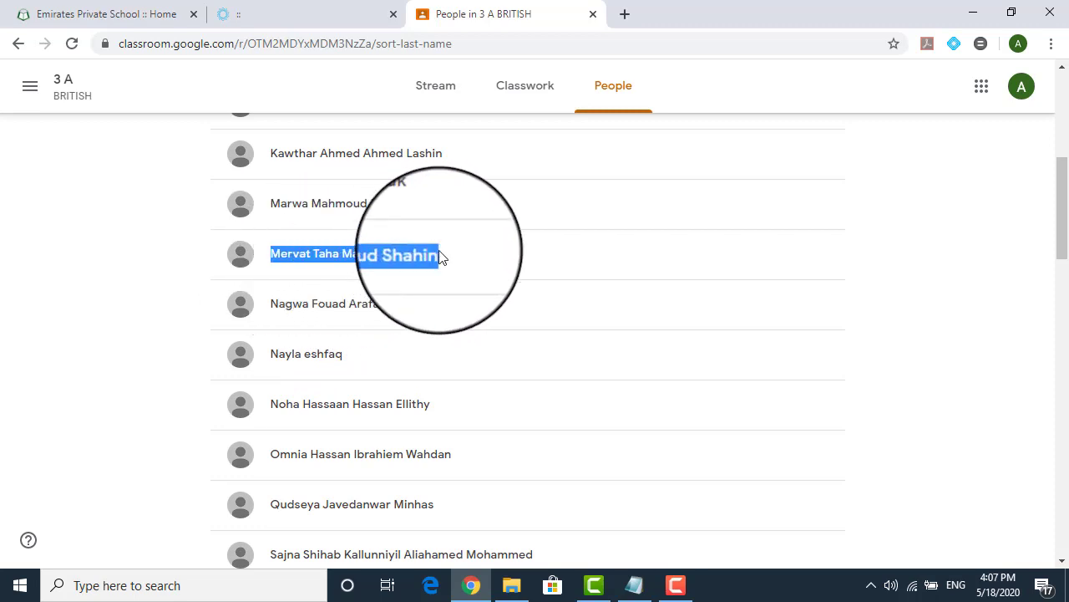
scroll(389, 295, "up", 4)
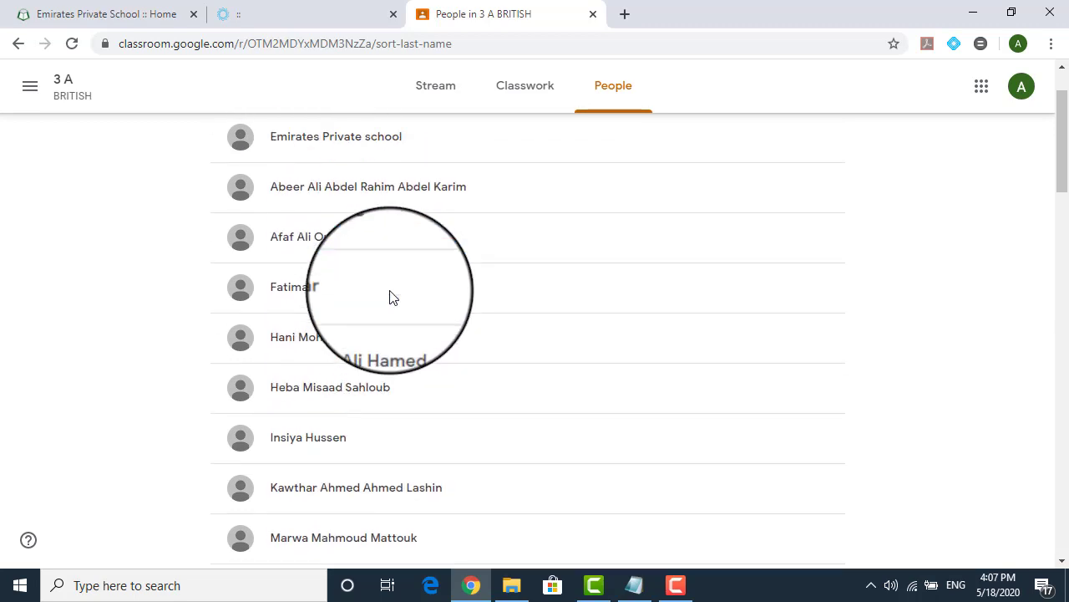
scroll(380, 293, "up", 1)
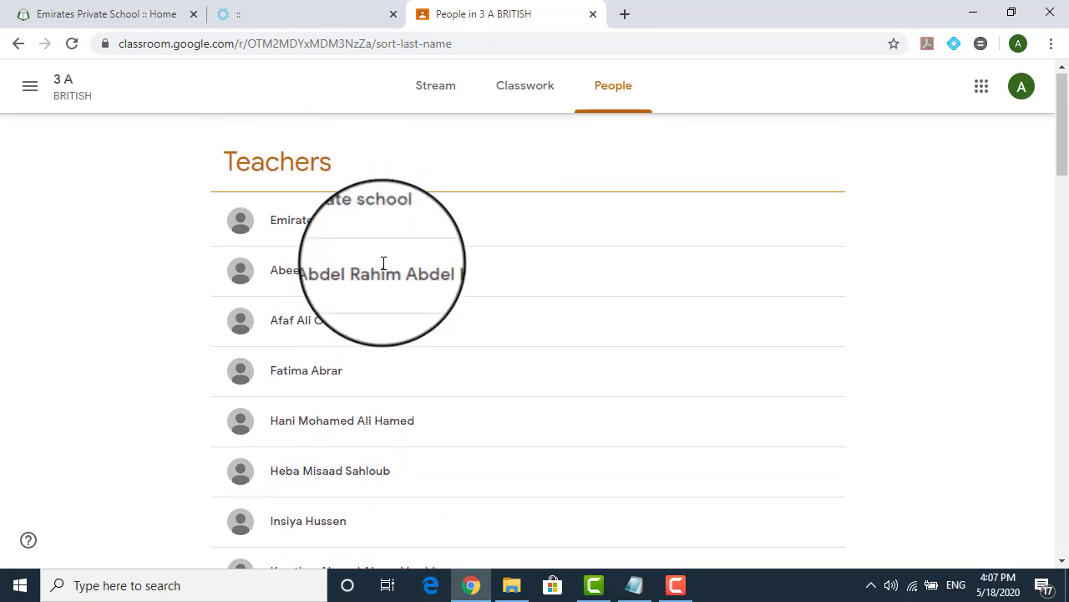
scroll(411, 275, "down", 5)
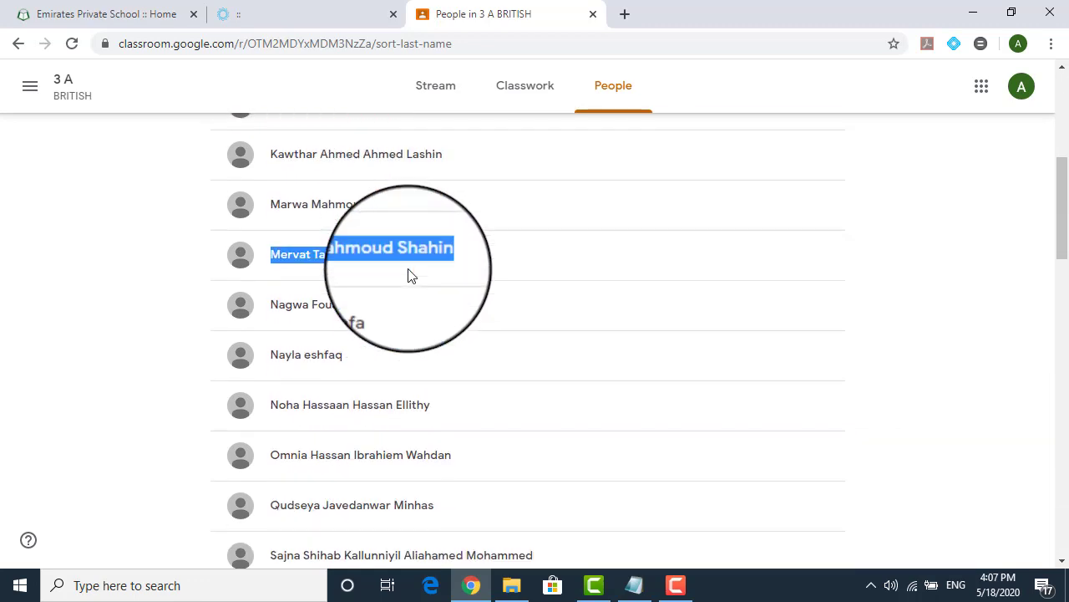
scroll(411, 275, "down", 2)
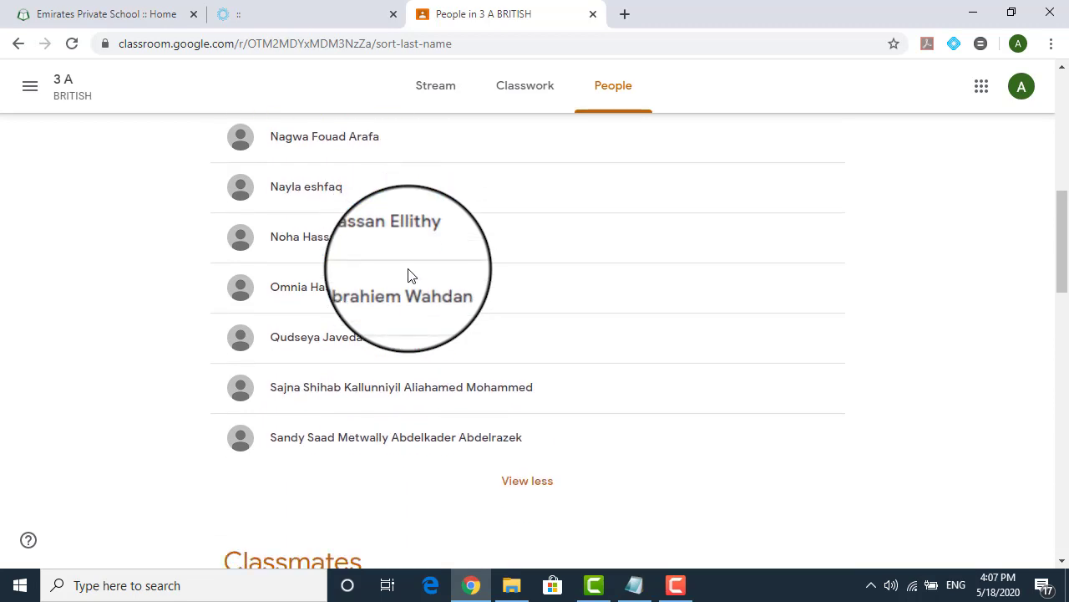
scroll(399, 255, "down", 5)
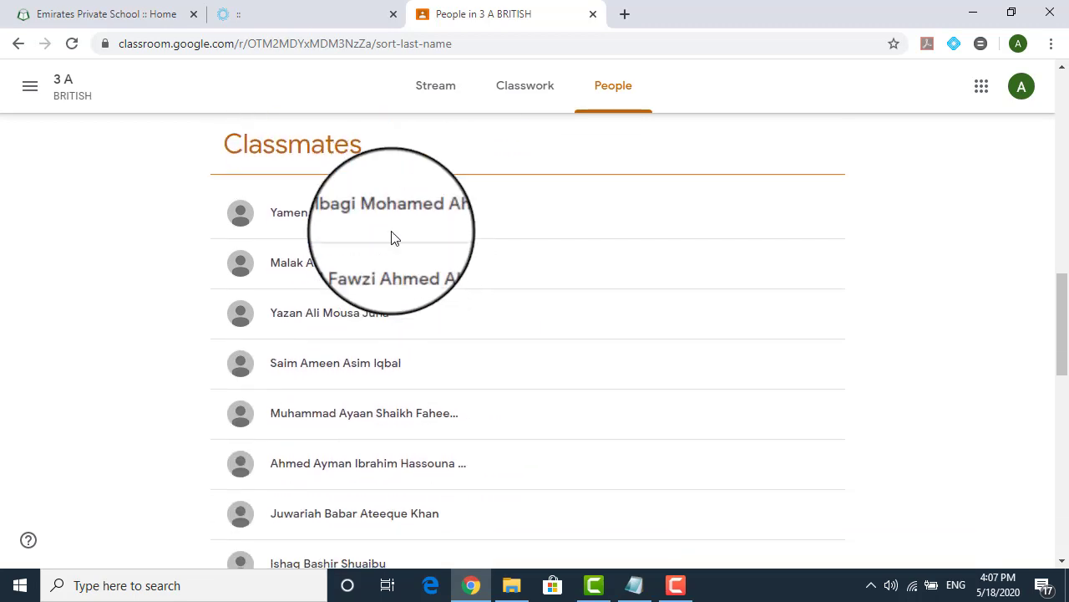
left_click_drag(226, 149, 372, 143)
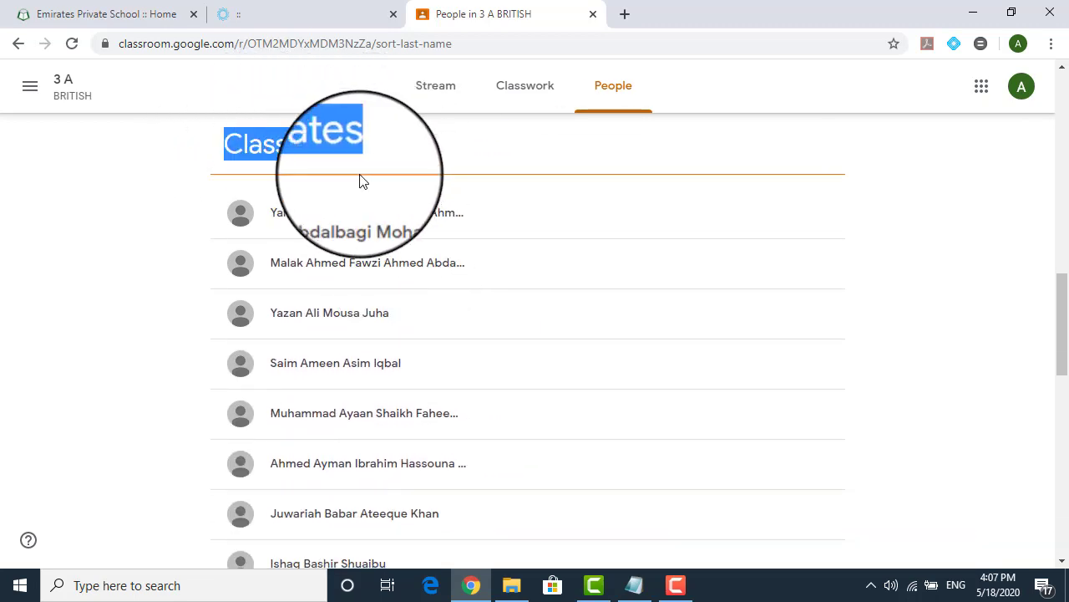
scroll(423, 317, "down", 3)
scroll(422, 329, "down", 7)
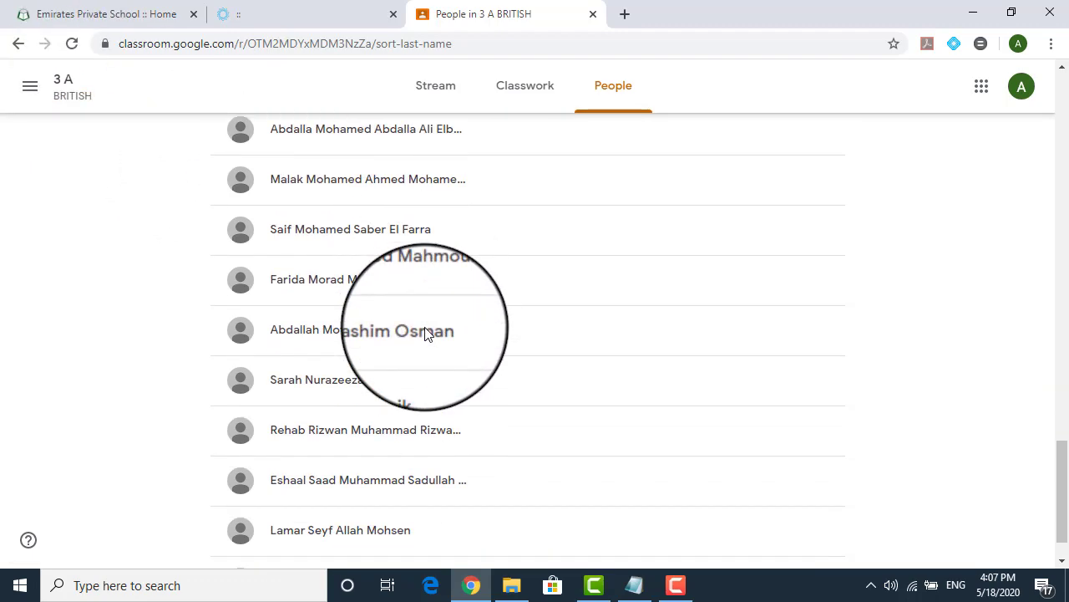
scroll(426, 330, "up", 10)
scroll(428, 327, "up", 10)
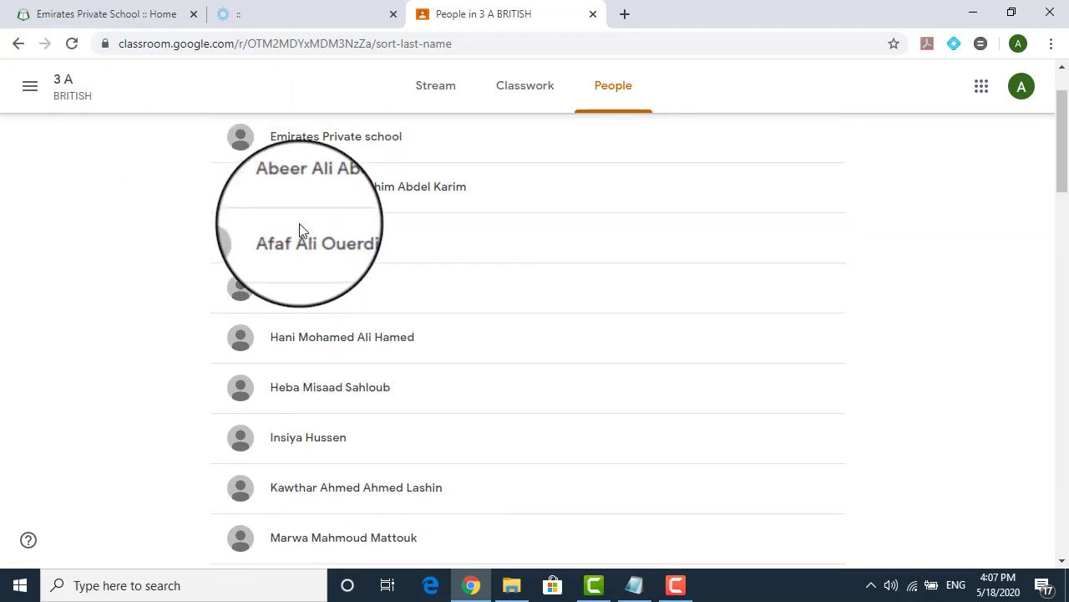
scroll(399, 240, "up", 1)
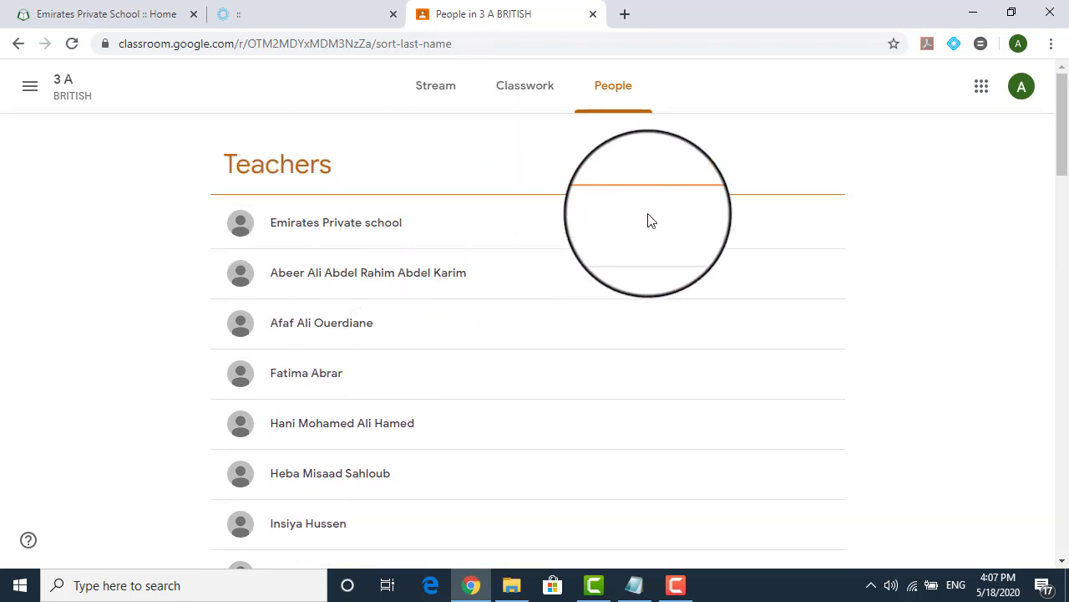
Add the 3 A BRITISH calendar from Classwork, showing its Grade 3A Science and Maths lessons
left_click(519, 93)
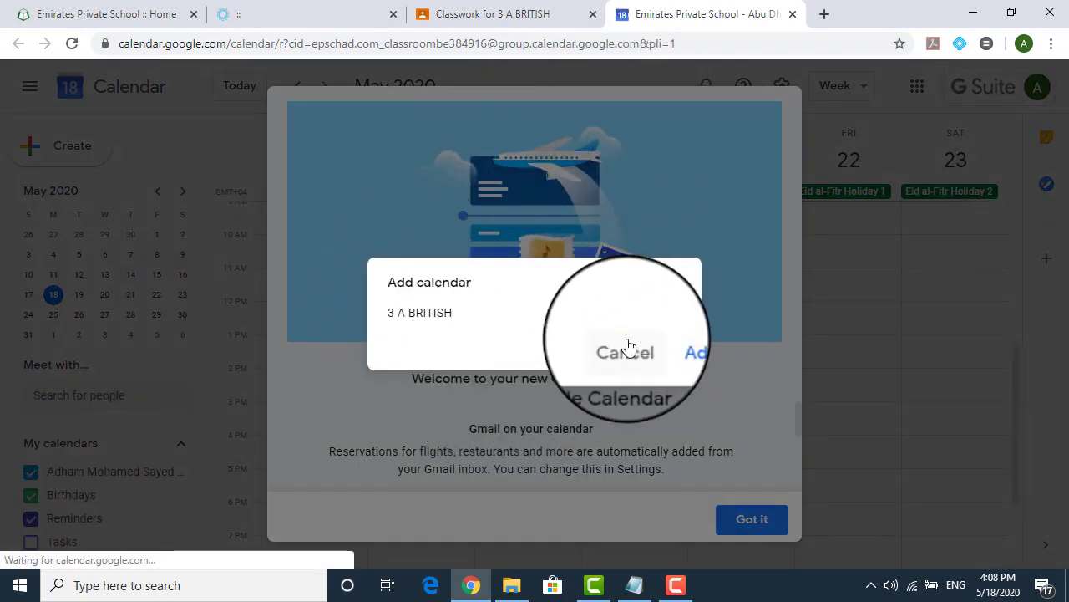
left_click(680, 350)
left_click(736, 519)
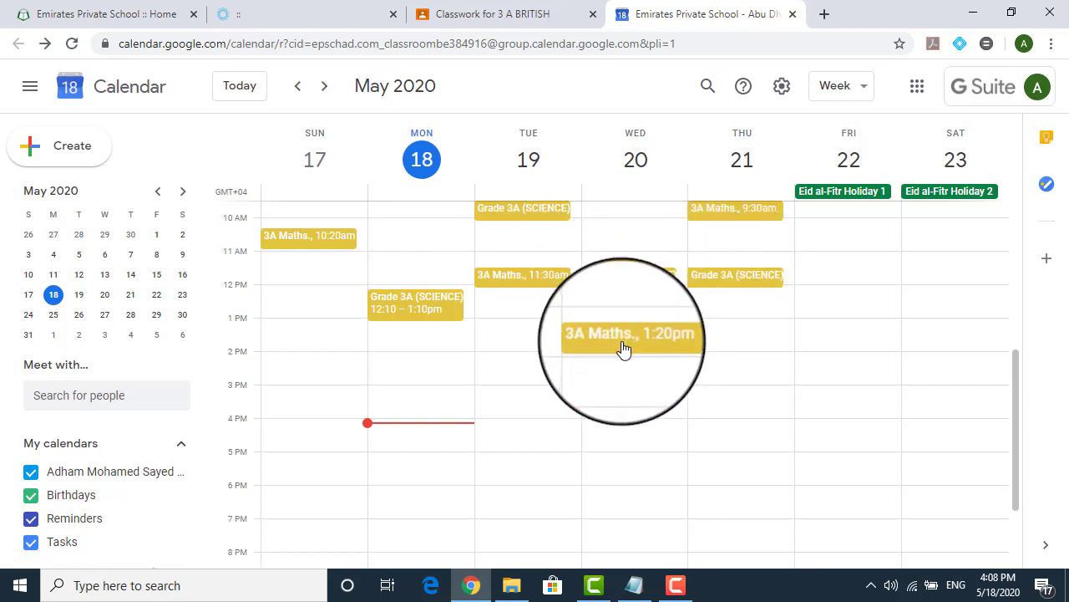
Open Tuesday 19 May's Grade 3A (SCIENCE) lesson, 9:30–10:10am, and dismiss the details tip
scroll(623, 349, "up", 1)
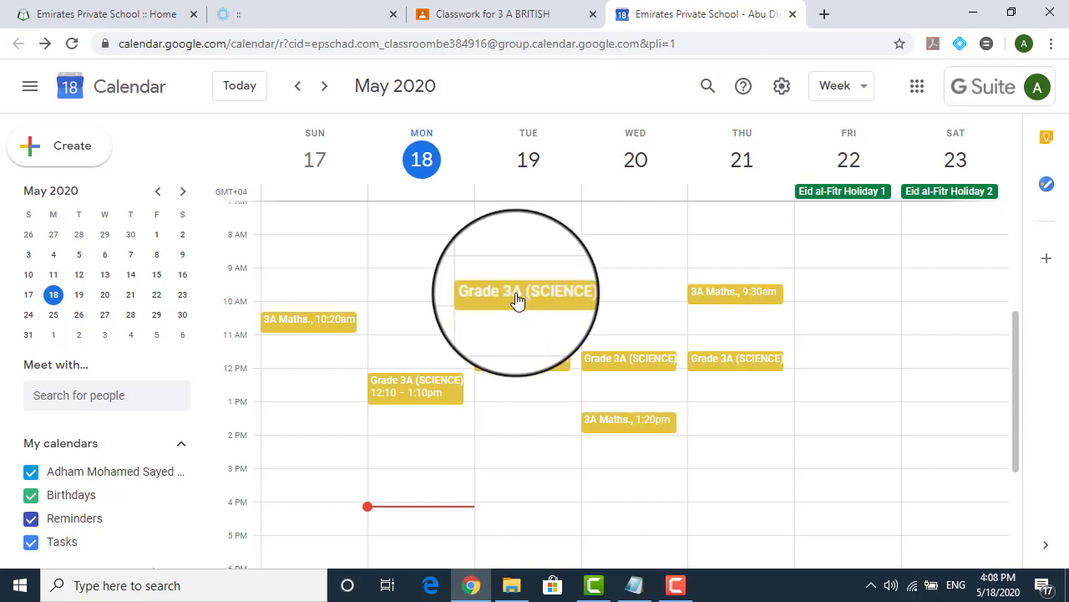
left_click(518, 299)
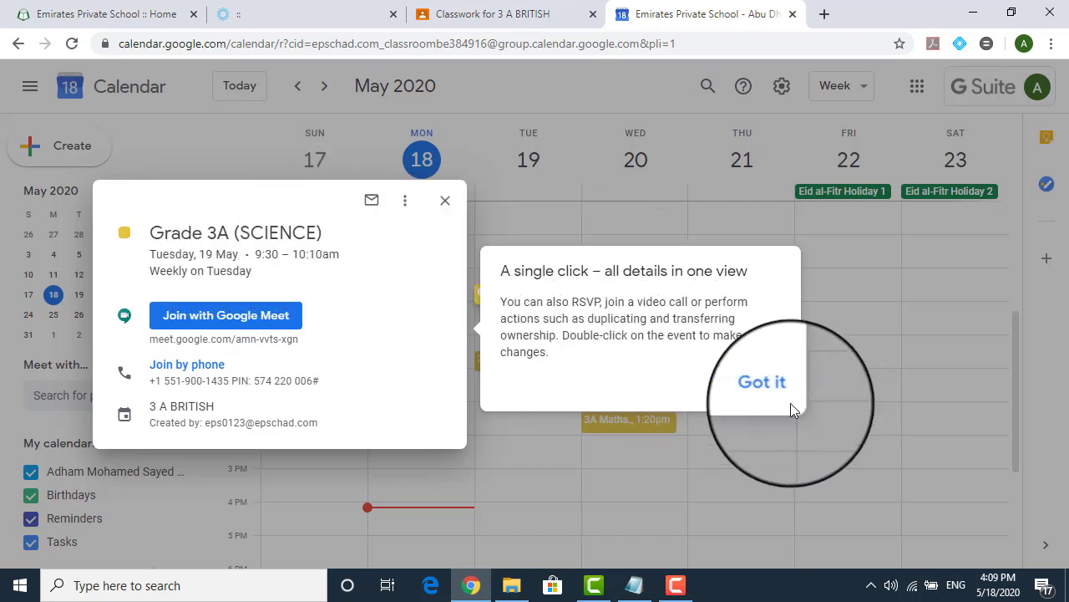
left_click(768, 391)
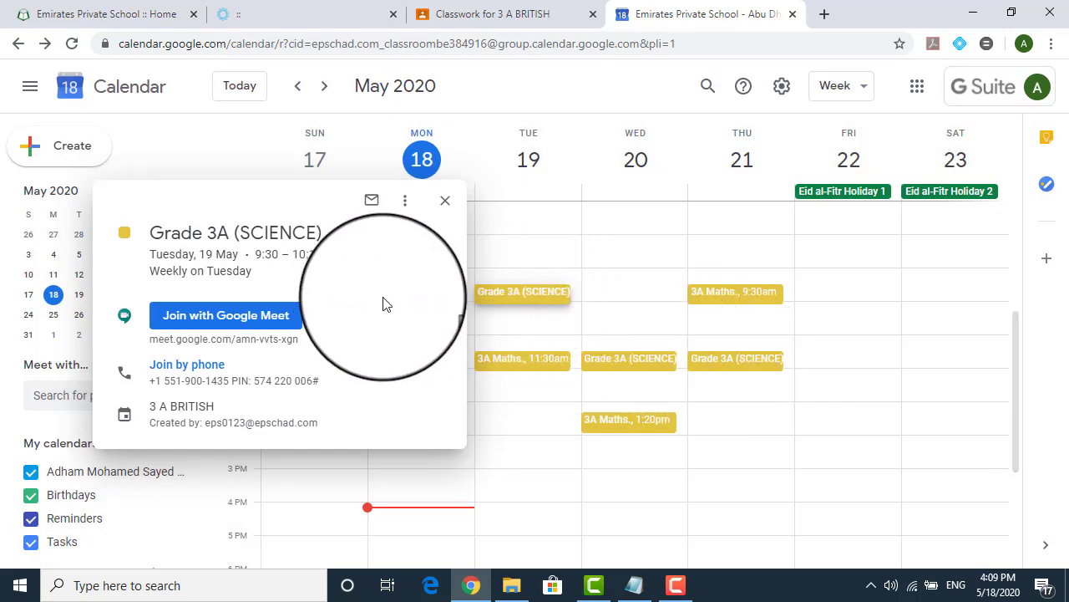
left_click(239, 321)
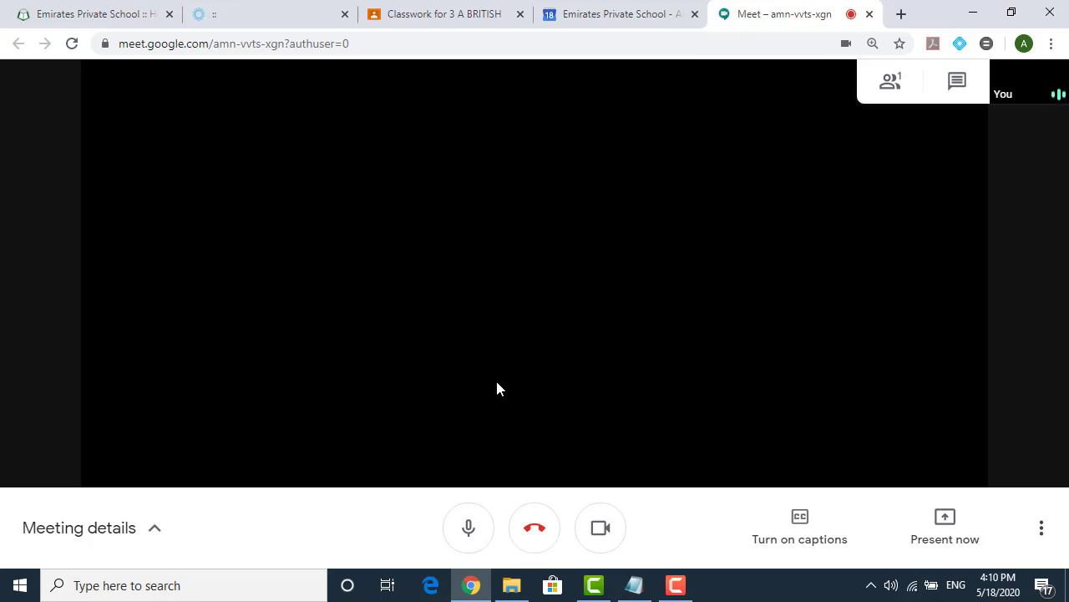
Mute your microphone in the Grade 3A (SCIENCE) meeting
left_click(468, 526)
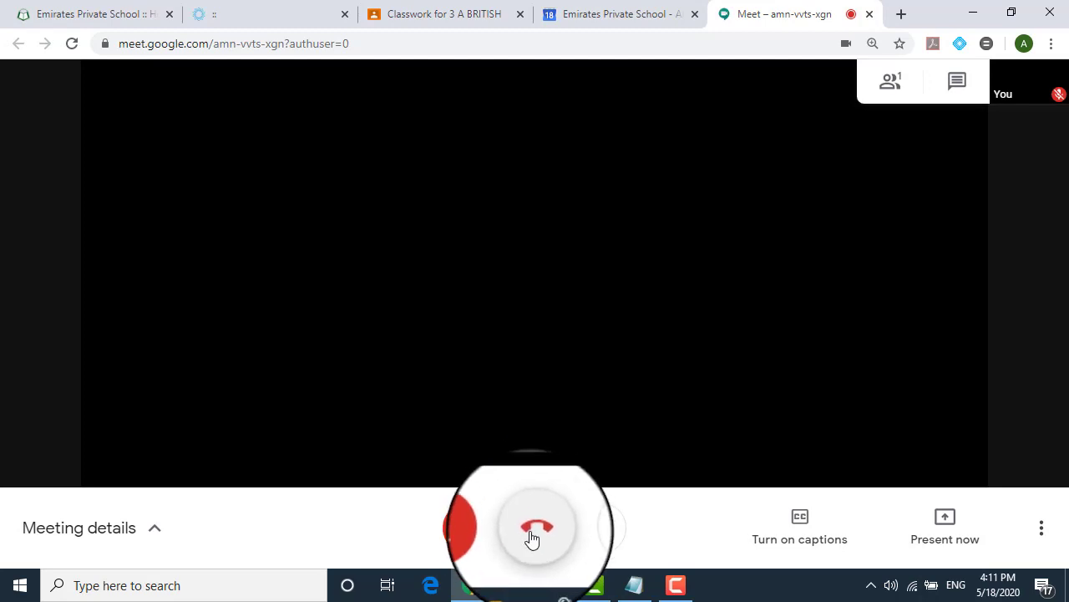
Hang up the 3 A BRITISH Meet call and return to the Meet home screen
left_click(527, 543)
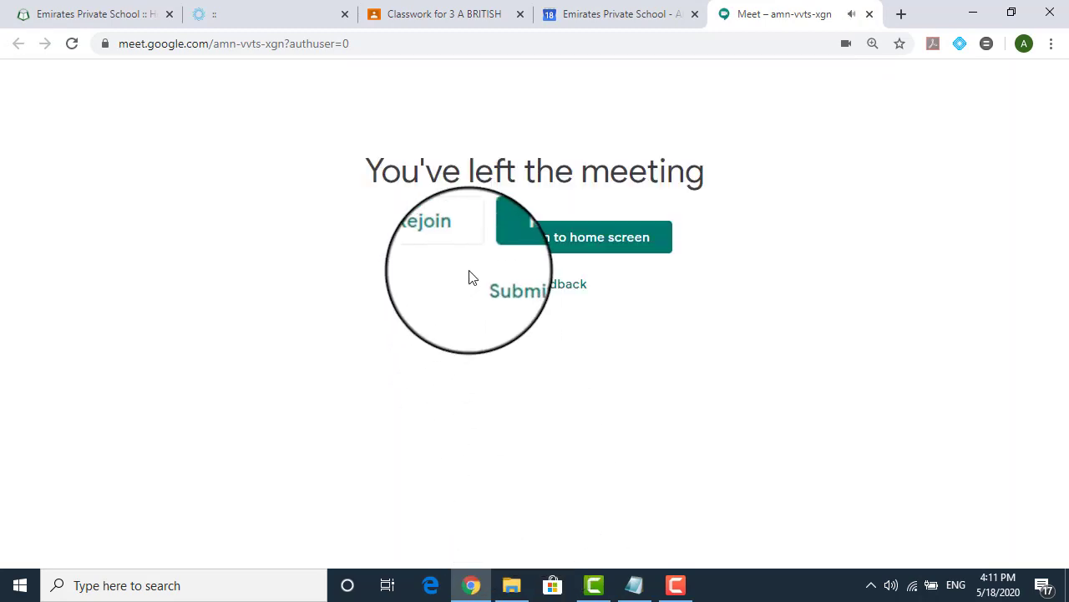
left_click(558, 241)
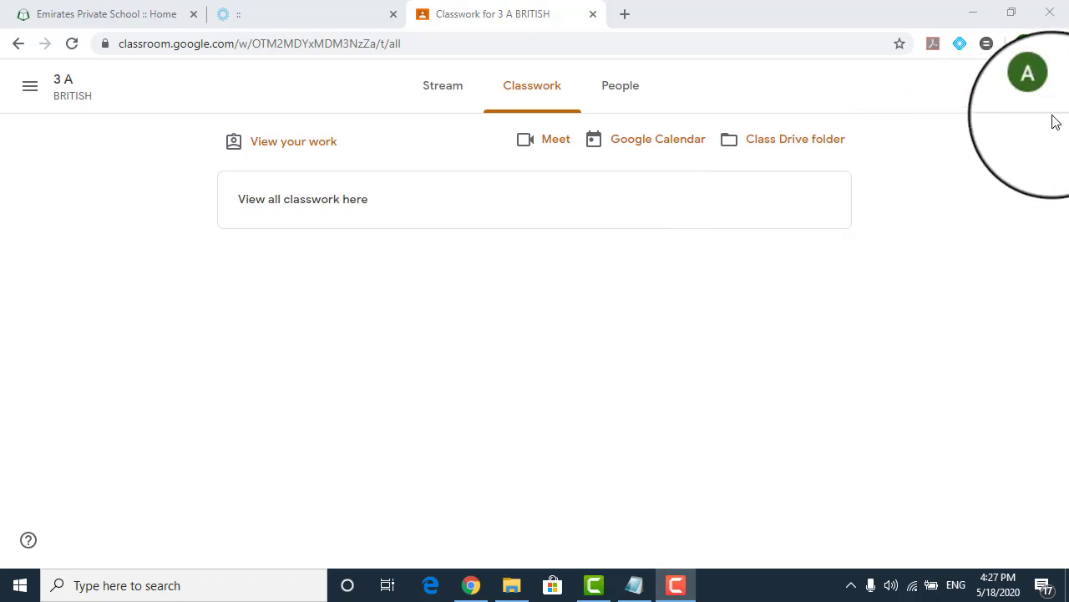
Go to the Google Account Security page and show the Signing in to Google section
left_click(1037, 91)
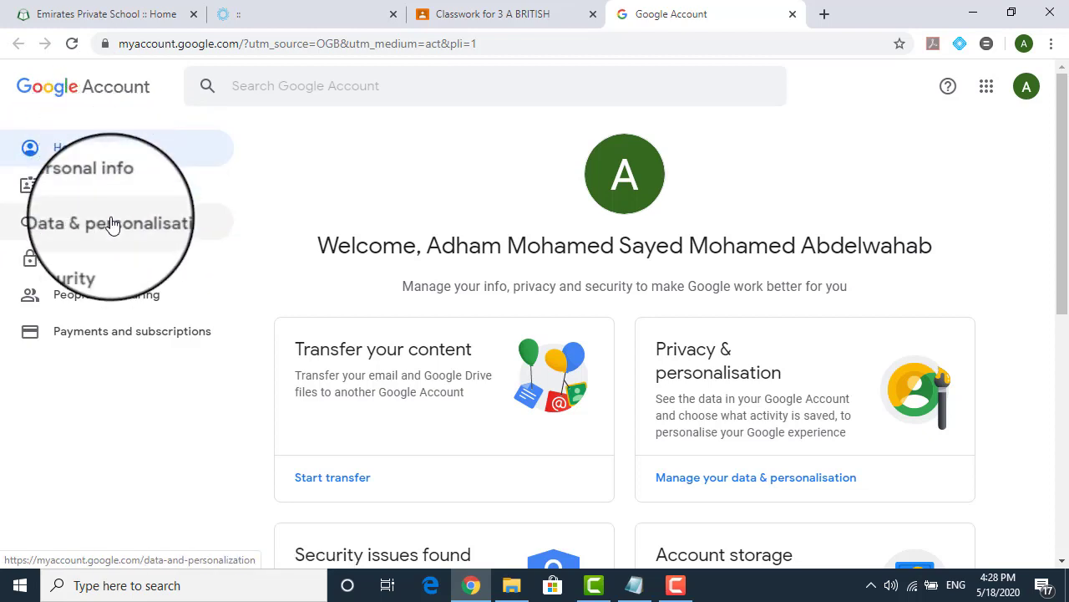
left_click(72, 273)
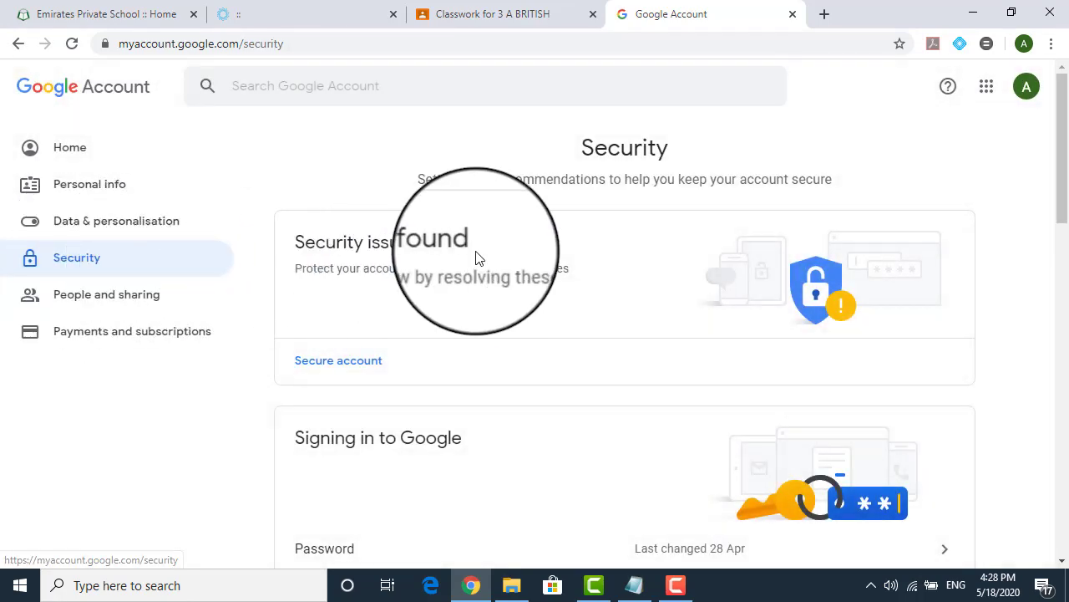
scroll(493, 256, "down", 2)
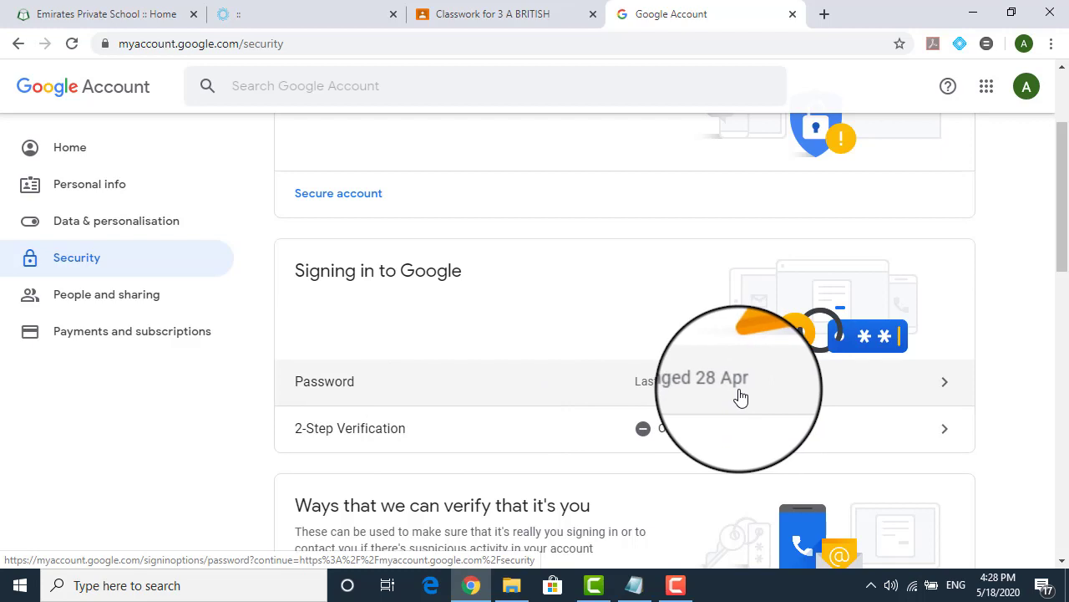
Open the Password setting and verify identity by entering the current account password
left_click(520, 397)
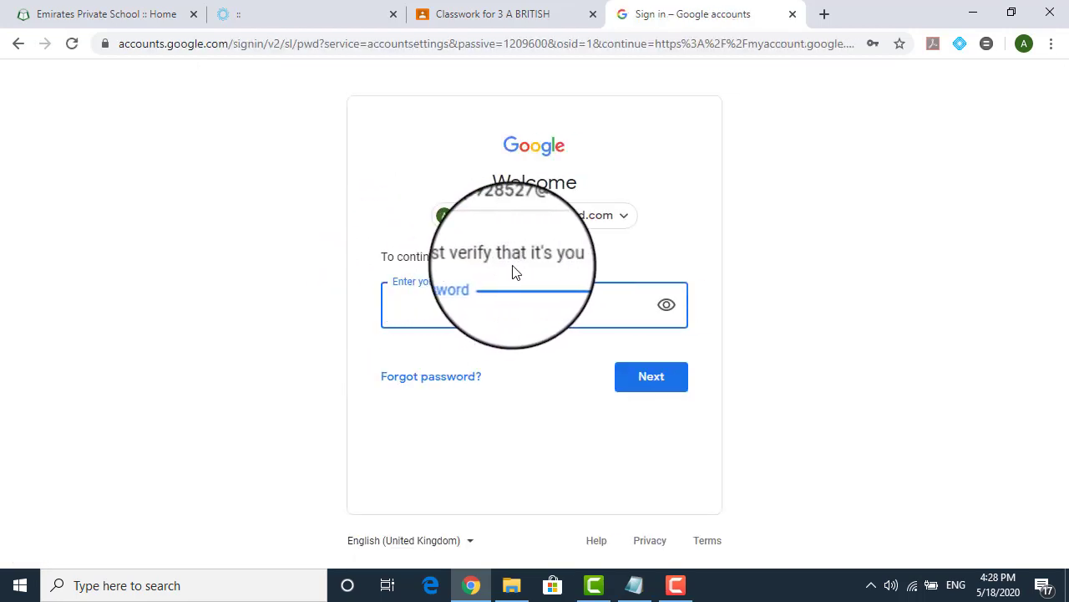
left_click(490, 306)
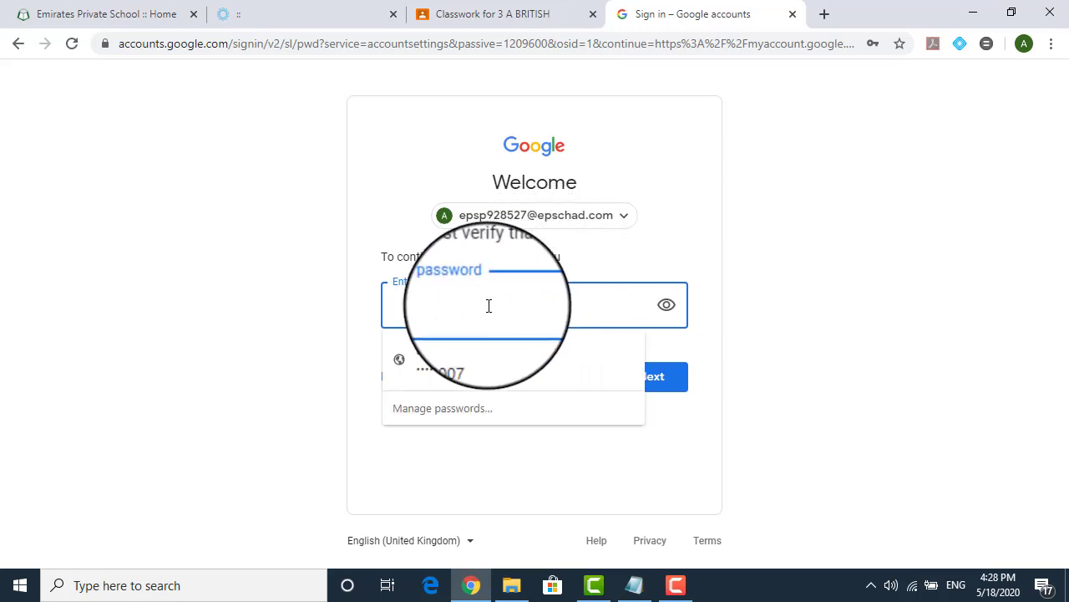
type("••")
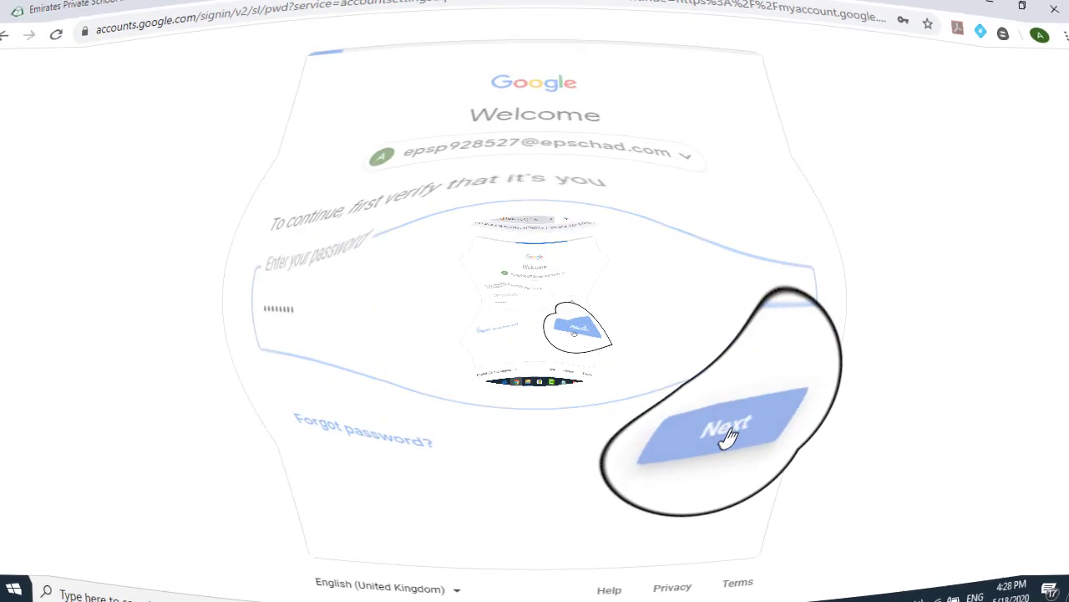
left_click(656, 383)
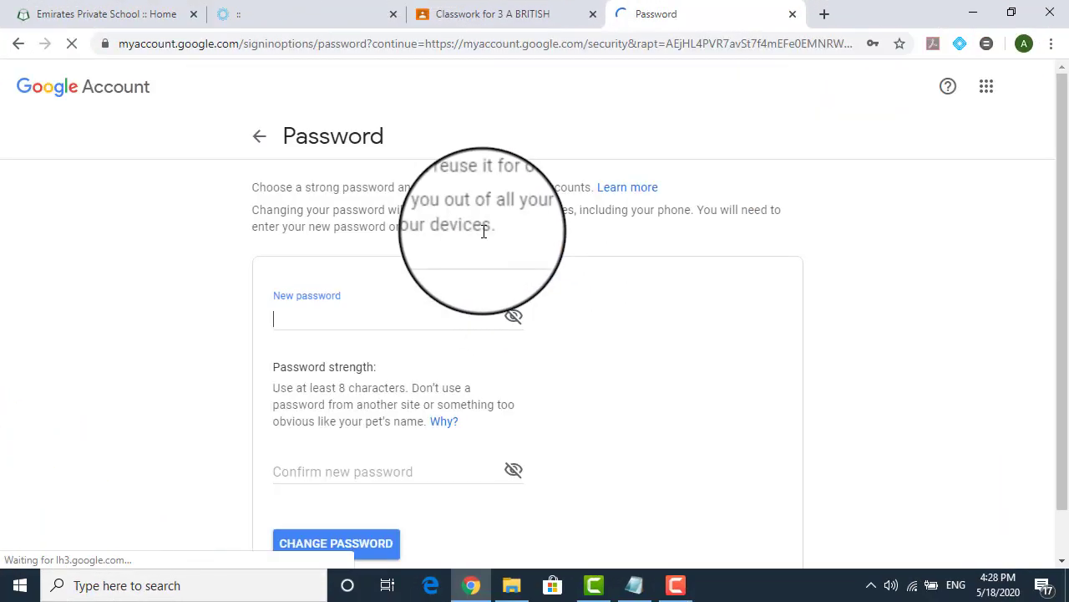
Try the New password and Confirm new password fields, dismissing saved-password suggestions, without saving
left_click(284, 314)
left_click(239, 324)
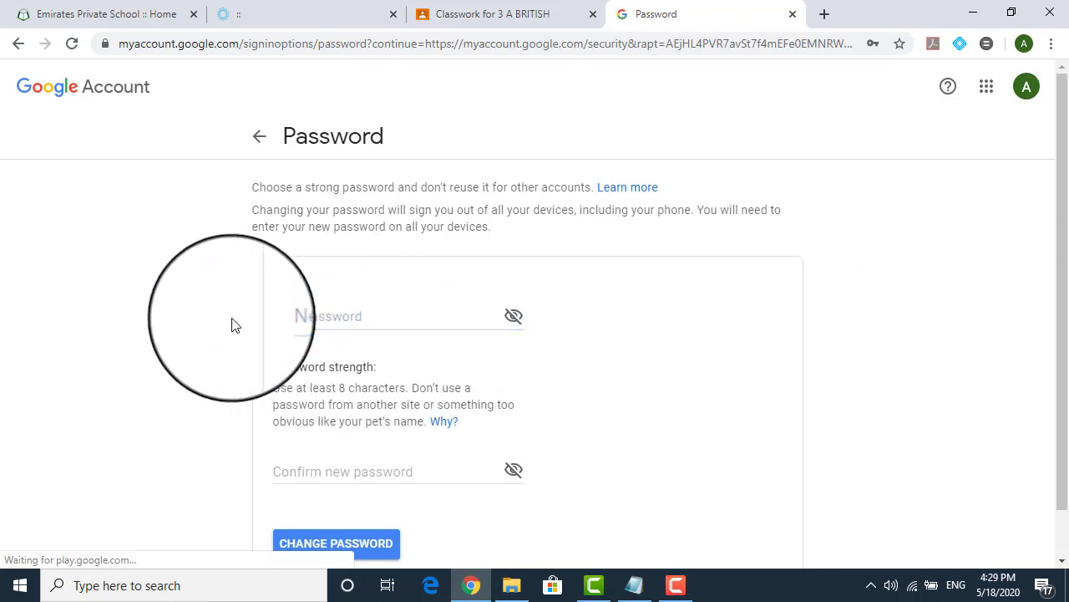
left_click(310, 472)
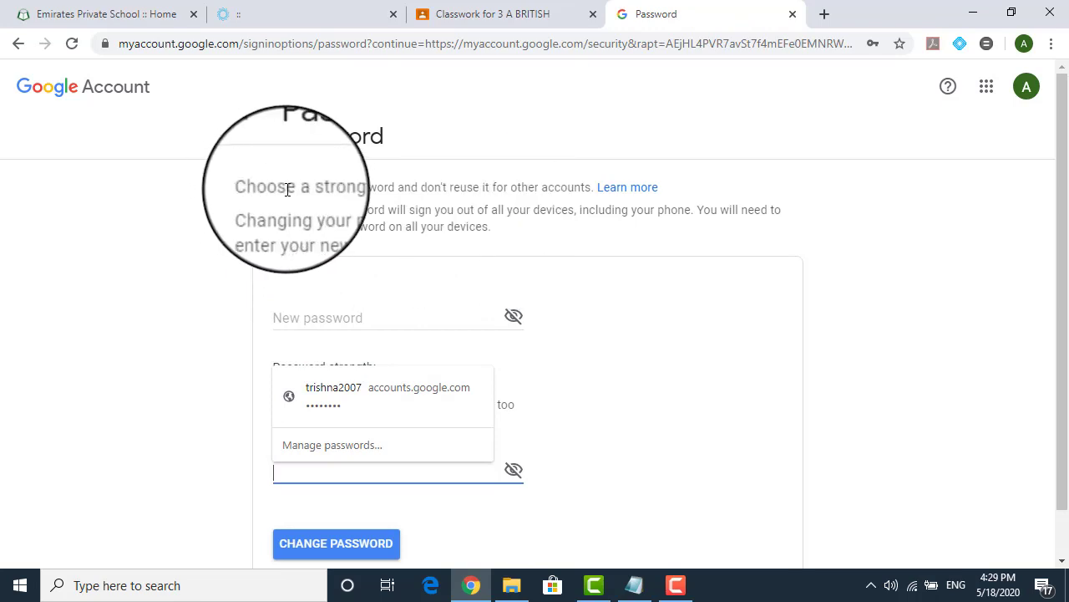
left_click(481, 226)
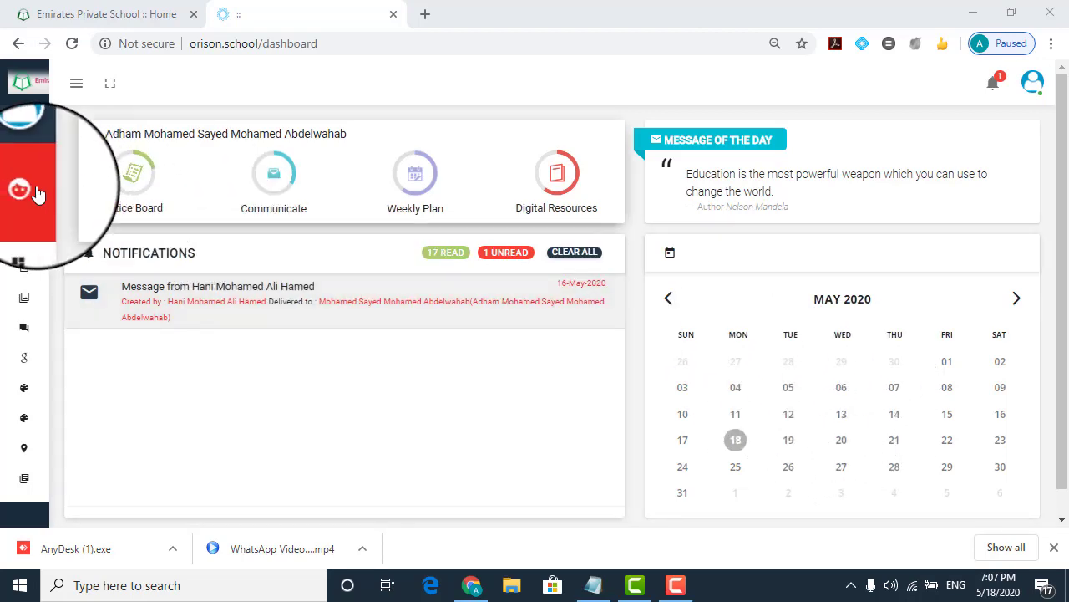
Open Academics > Time Table from the Orison sidebar
mouse_move(41, 198)
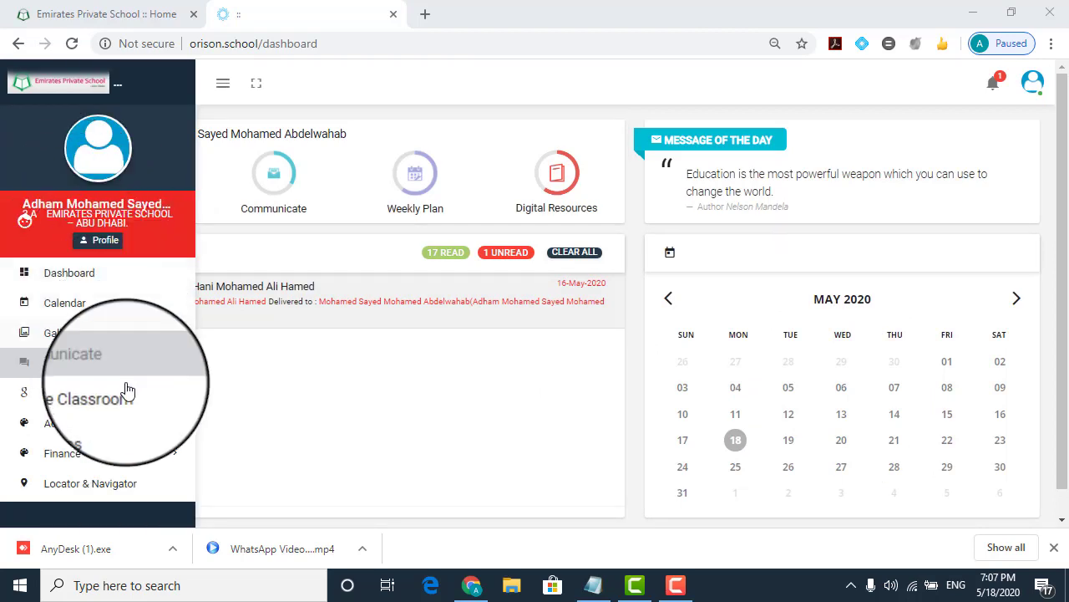
left_click(95, 435)
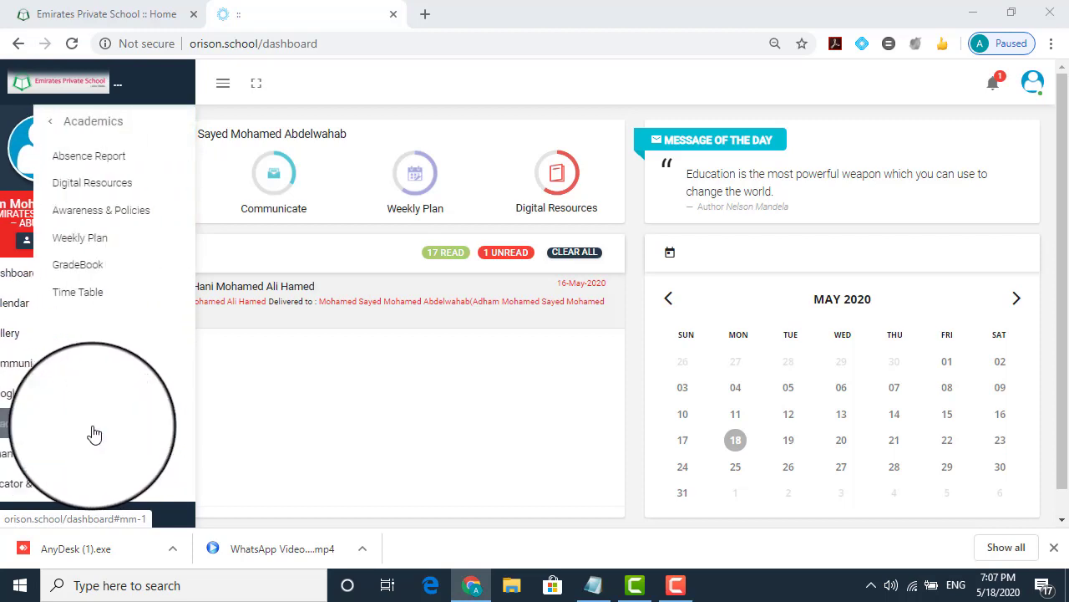
left_click(87, 294)
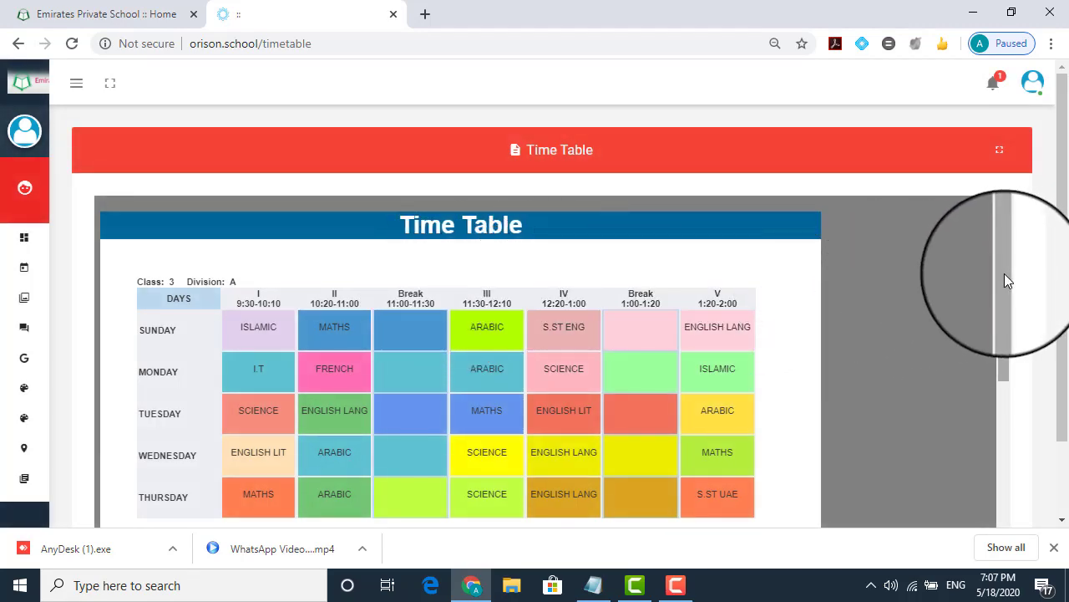
Scroll the timetable frame to view the full Class 3 Division A schedule
left_click_drag(1004, 275, 1009, 289)
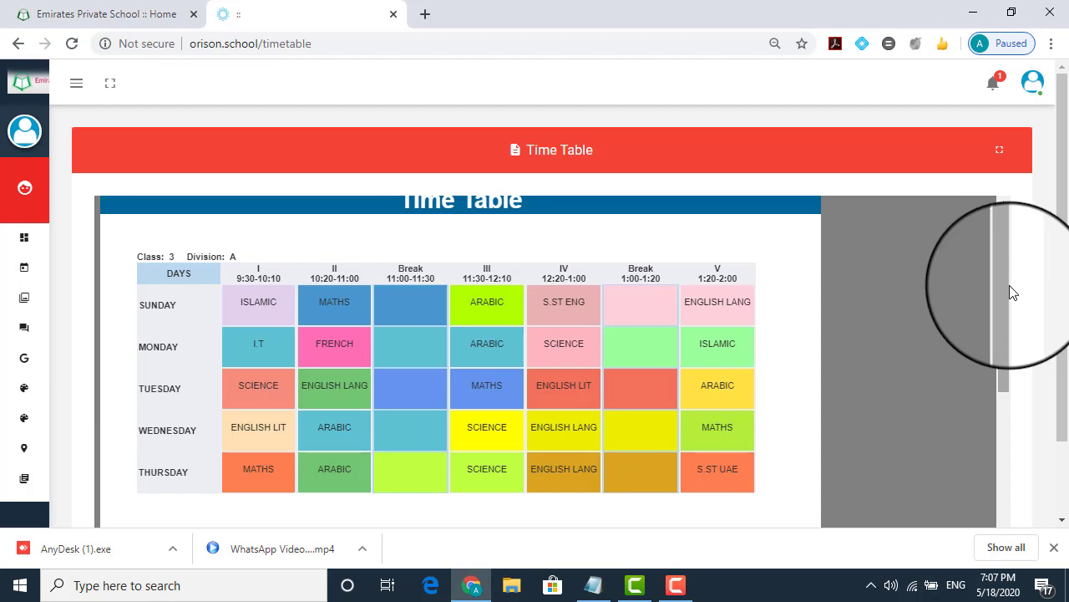